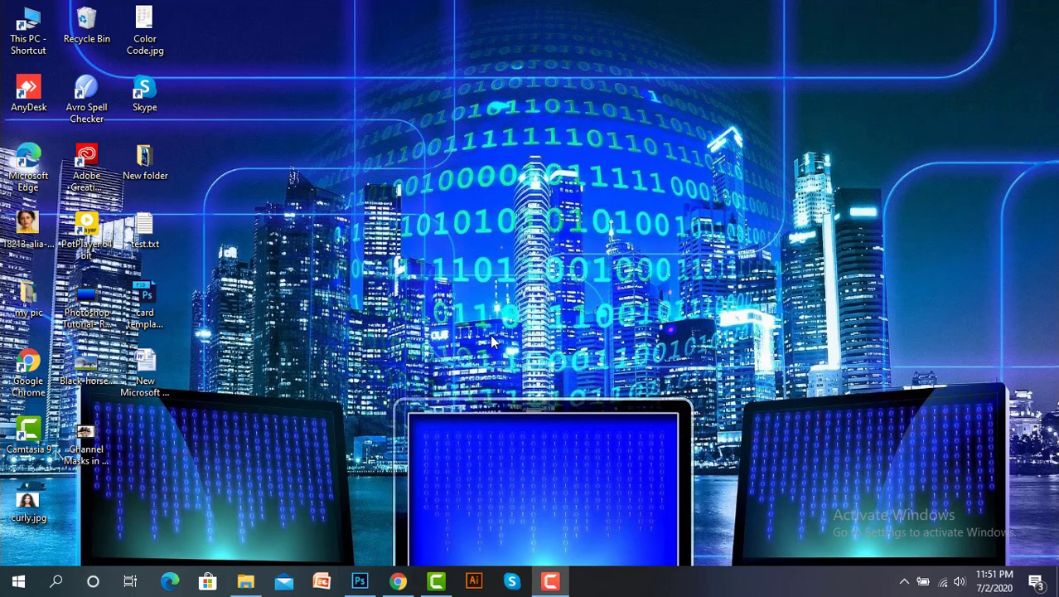
Step: Bring Photoshop to the front from the taskbar
click(360, 581)
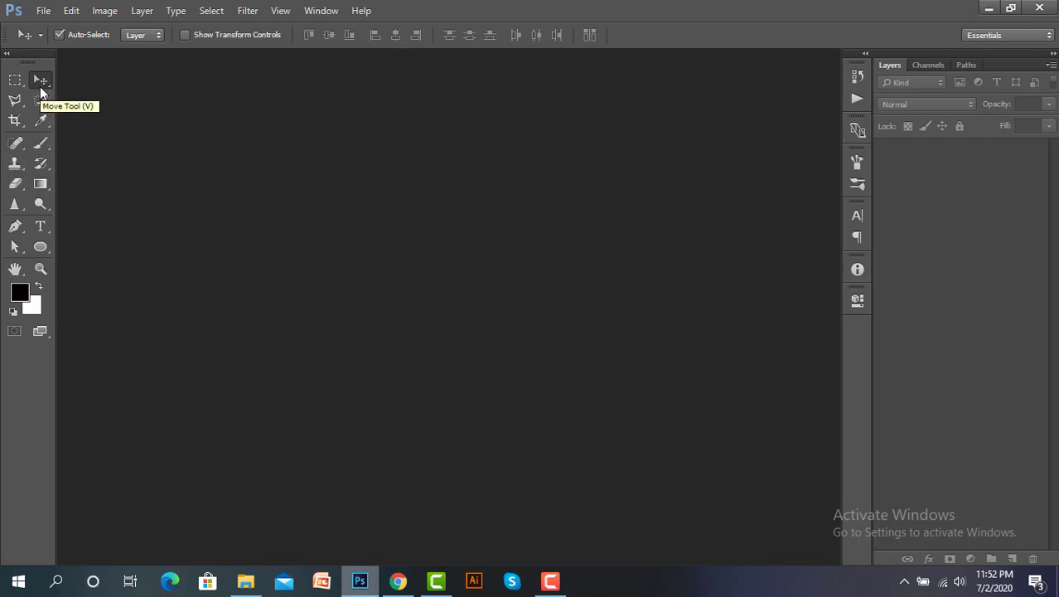
Step: Try the Rectangular Marquee and Eyedropper tools, then return to the Move tool
click(21, 85)
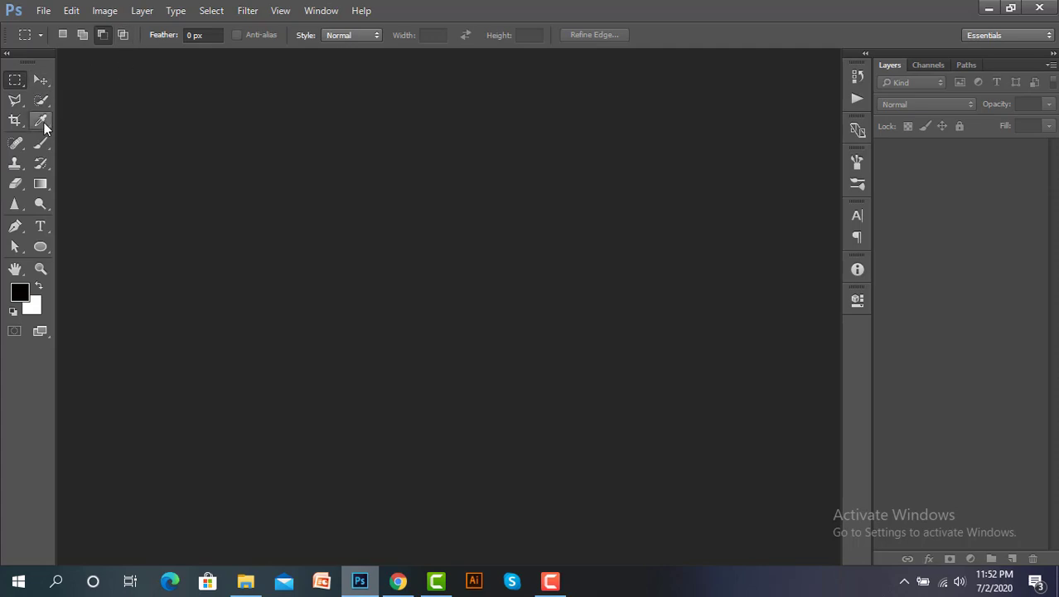
click(41, 123)
click(37, 81)
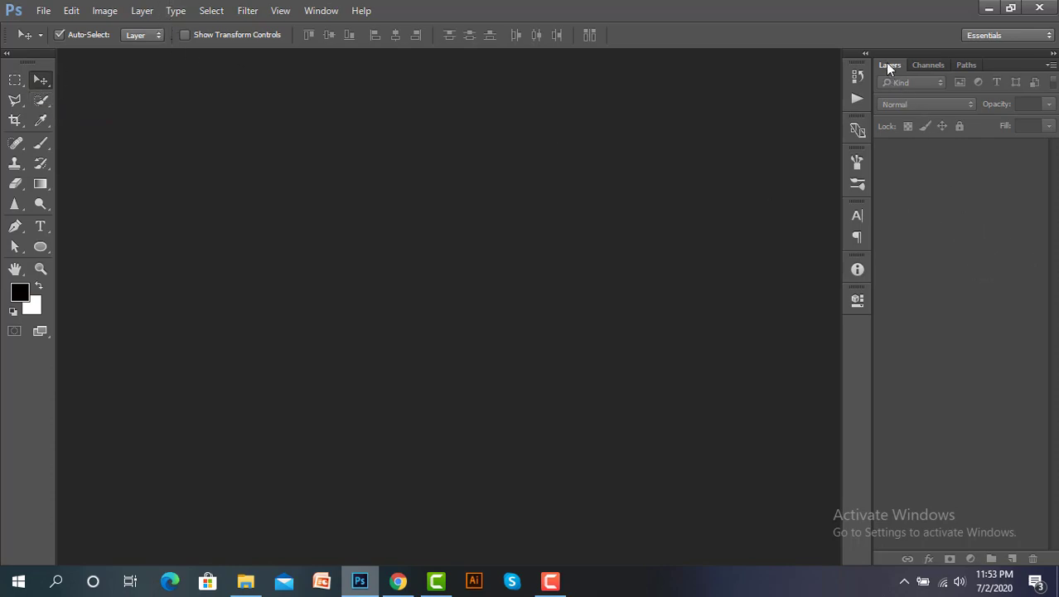
Step: Browse the Channels and Paths tabs back to Layers, then float and close the toolbox
click(927, 65)
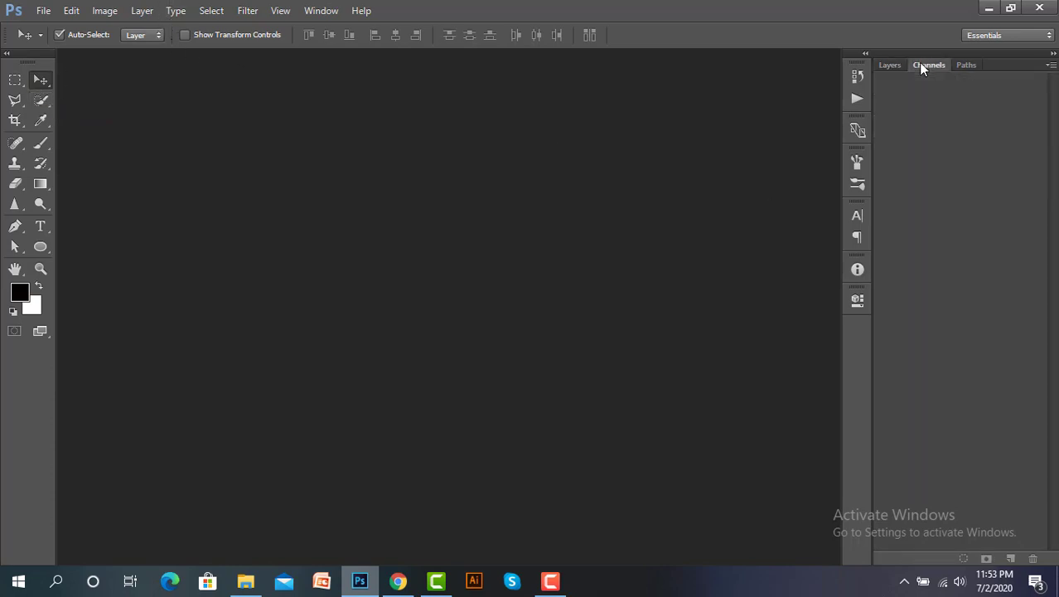
click(963, 66)
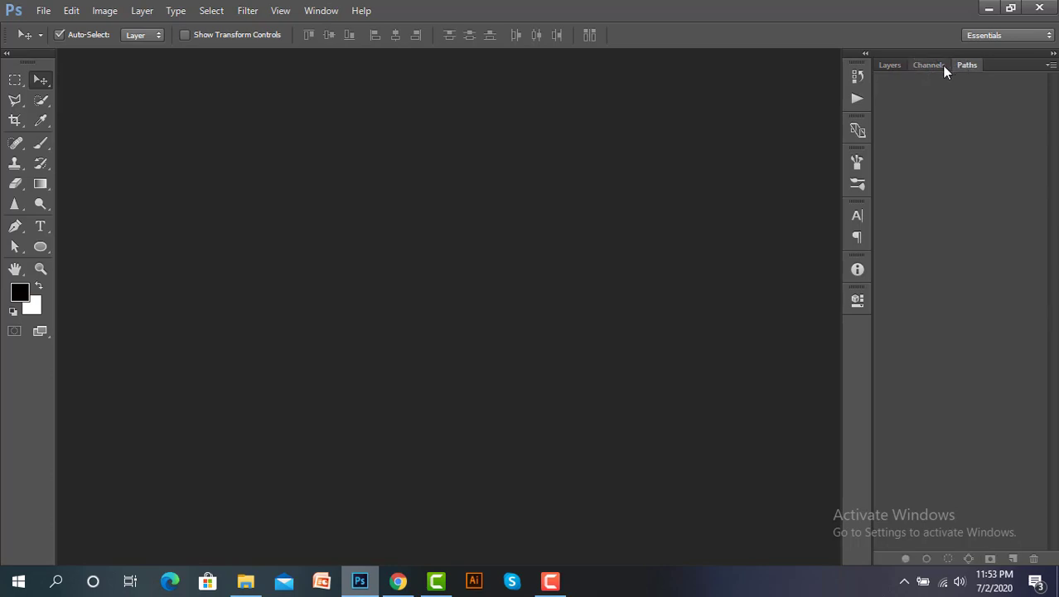
click(888, 66)
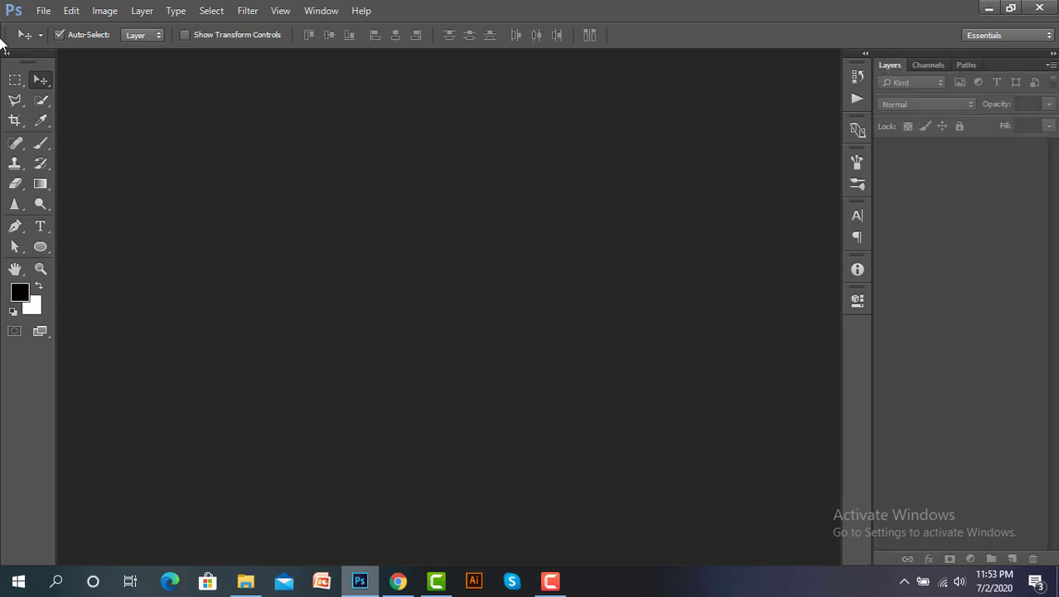
drag(25, 59, 127, 96)
click(129, 91)
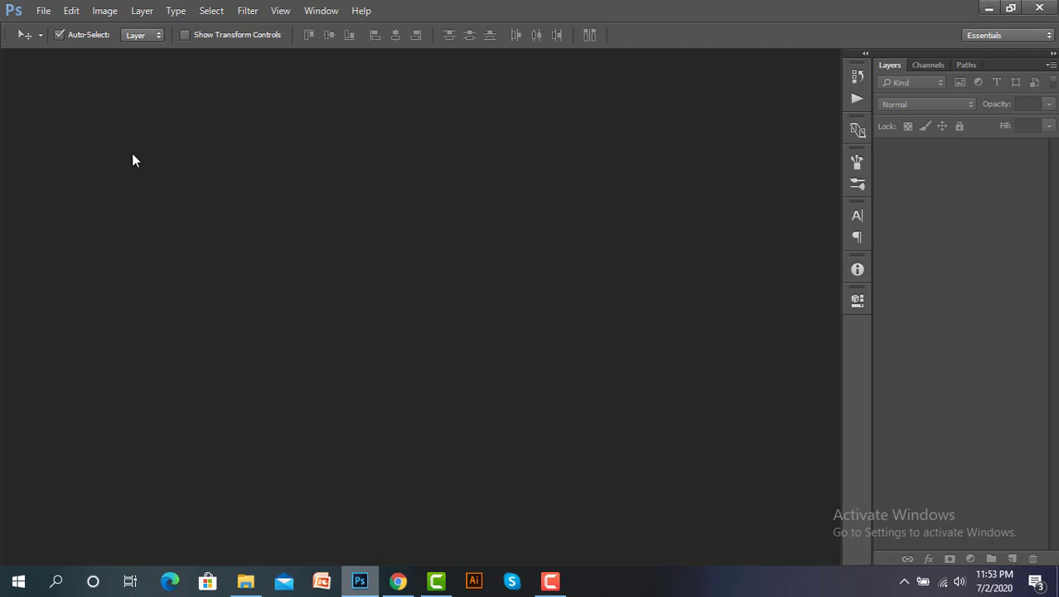
Step: Restore the Tools panel from the Window menu and dock it at the left edge
click(336, 10)
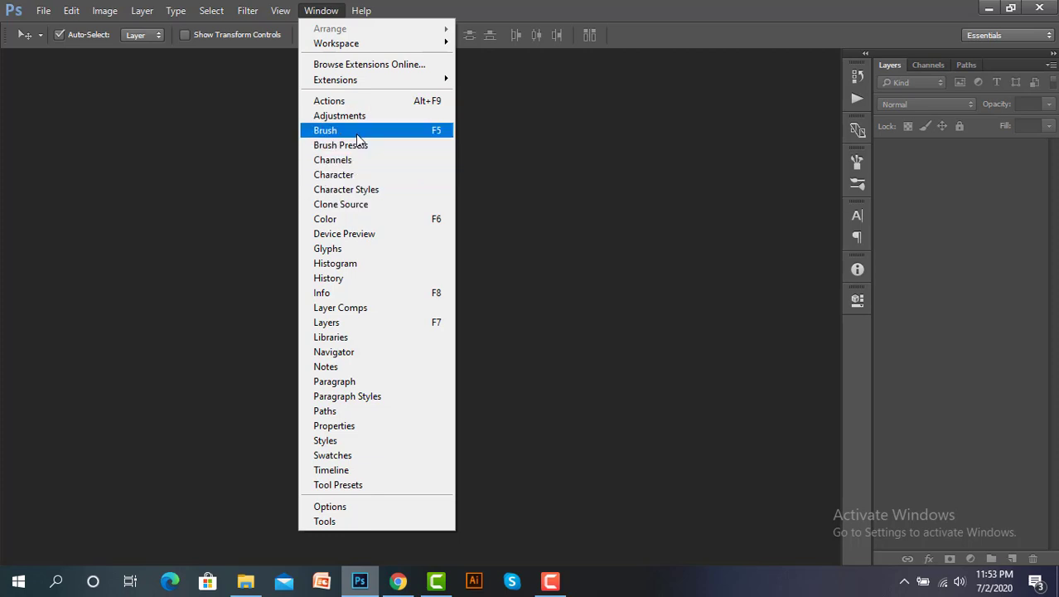
click(316, 11)
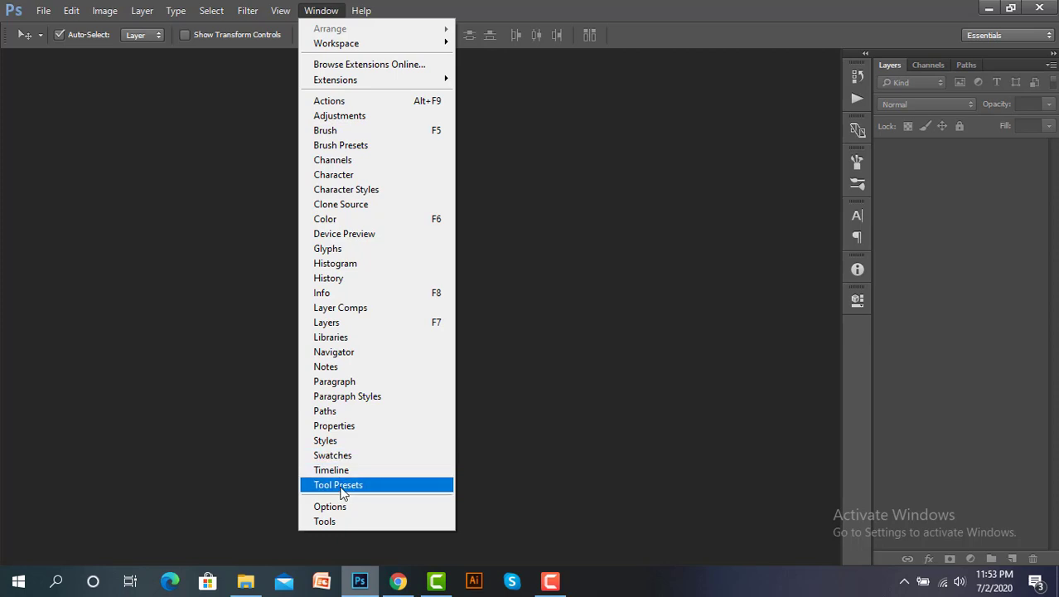
click(342, 524)
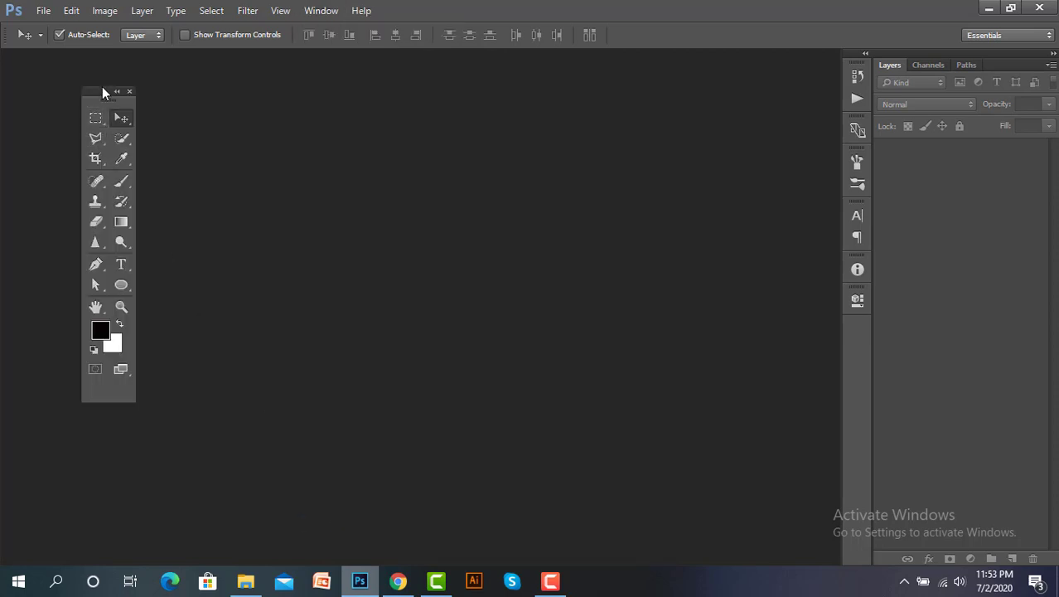
drag(103, 89, 2, 74)
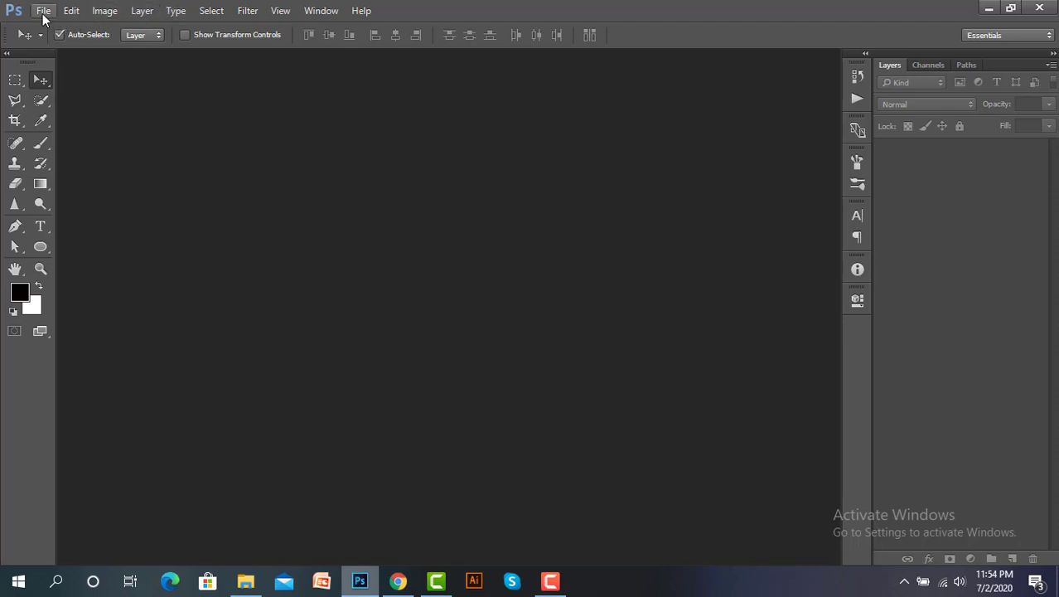
Step: Reopen the New document dialog with Custom 2550 × 1440 px, 300 ppi settings
click(44, 12)
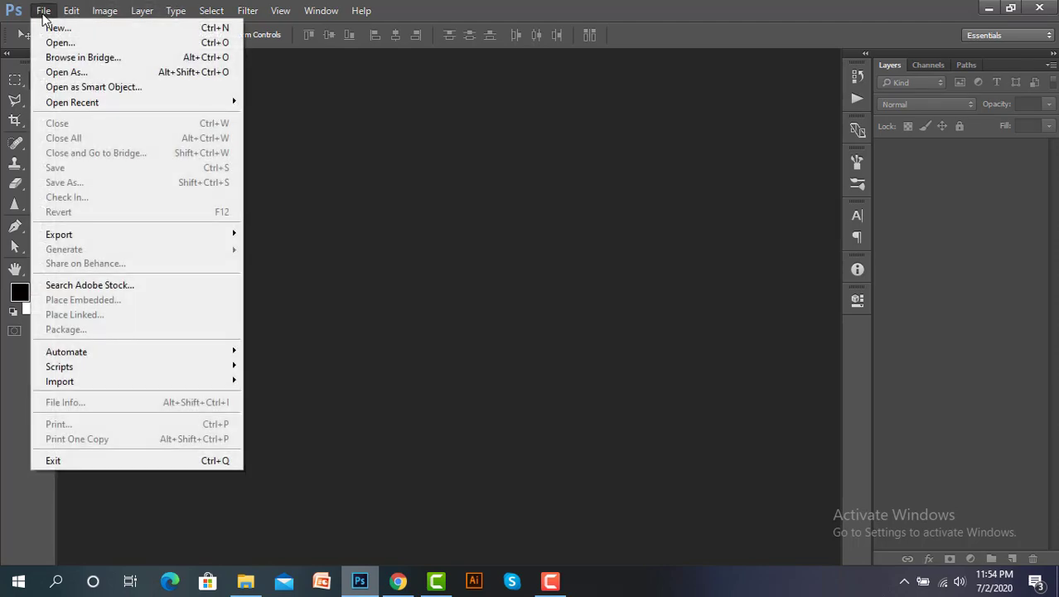
click(60, 28)
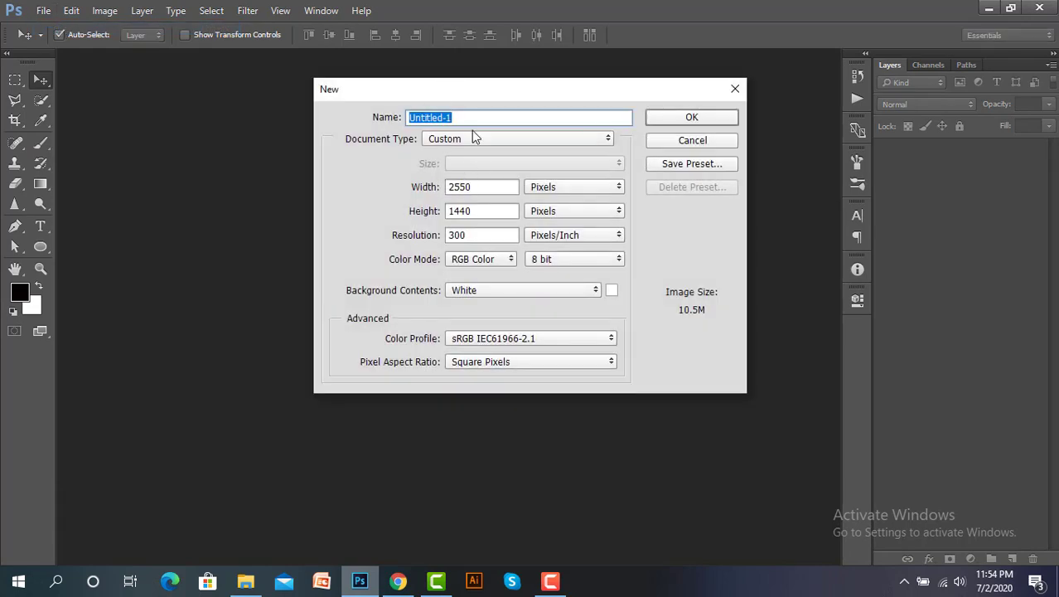
click(686, 143)
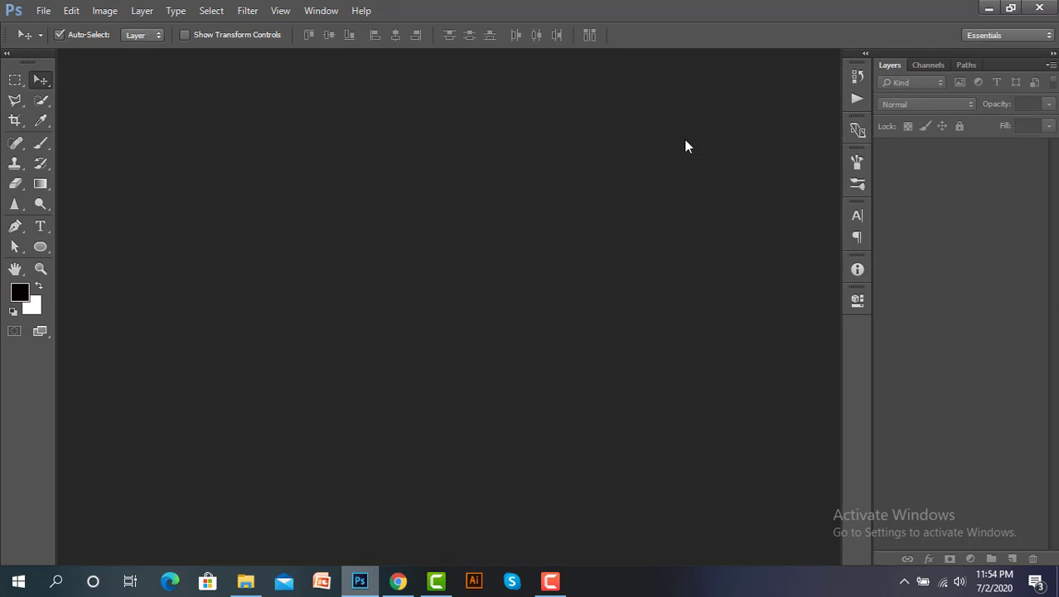
key(ctrl)
key(ctrl+n)
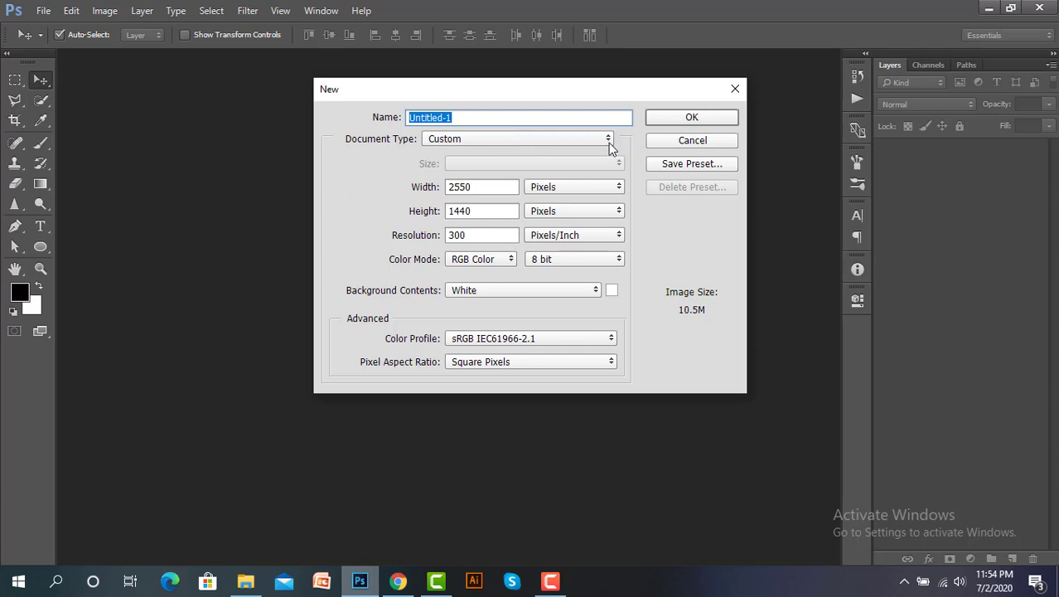
click(609, 141)
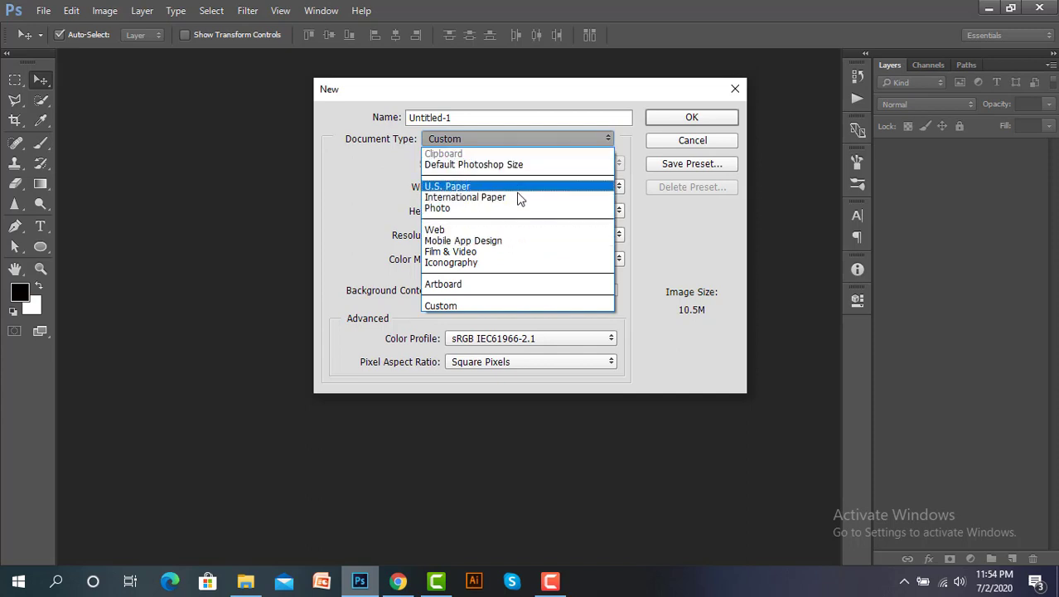
click(596, 141)
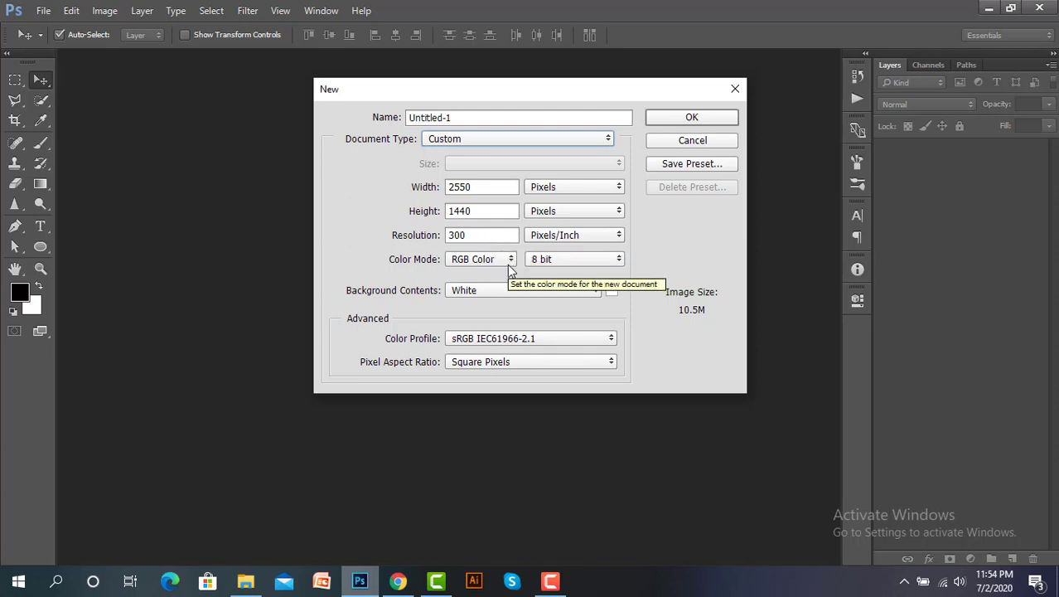
Step: Set the new document's colour mode to CMYK Color
click(512, 259)
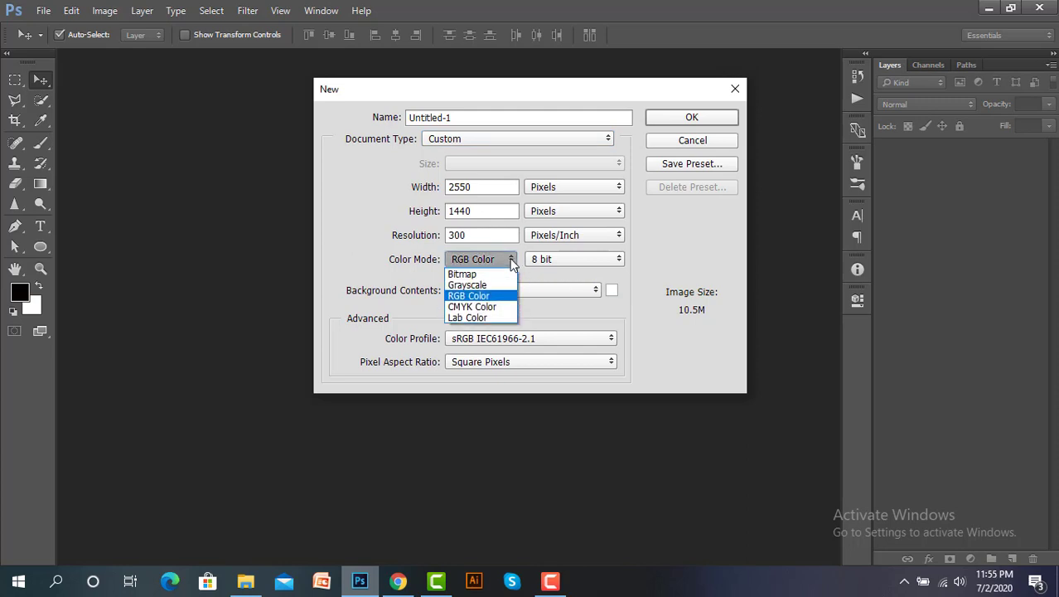
click(509, 259)
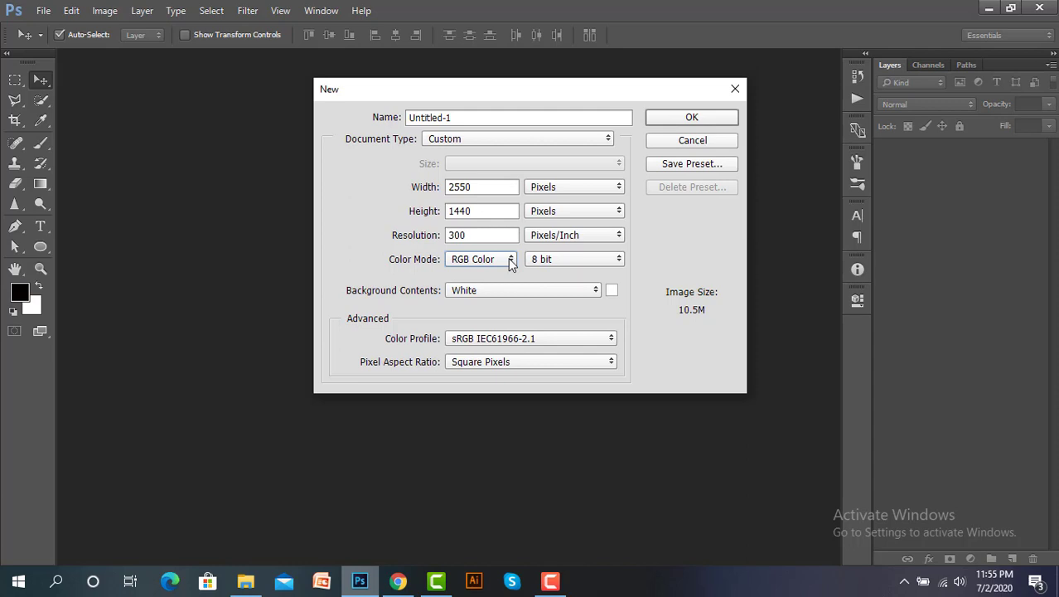
click(509, 262)
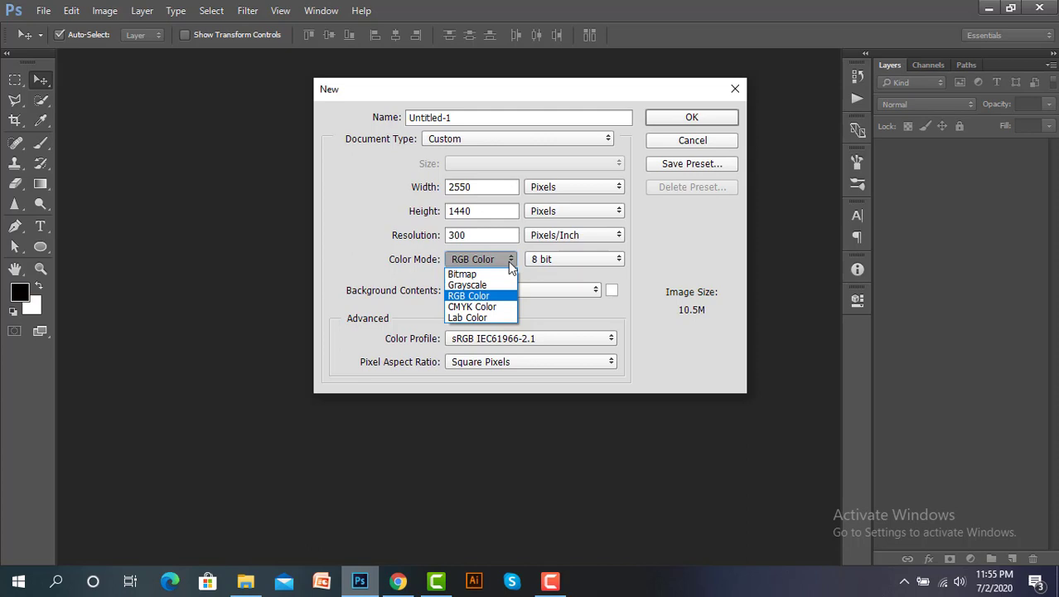
click(508, 261)
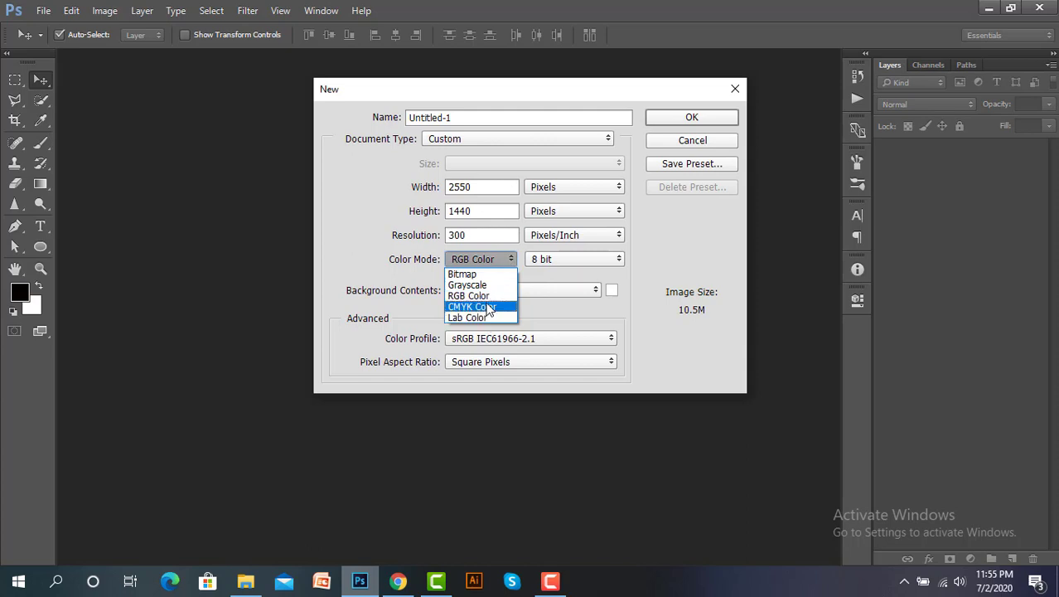
click(489, 308)
click(512, 262)
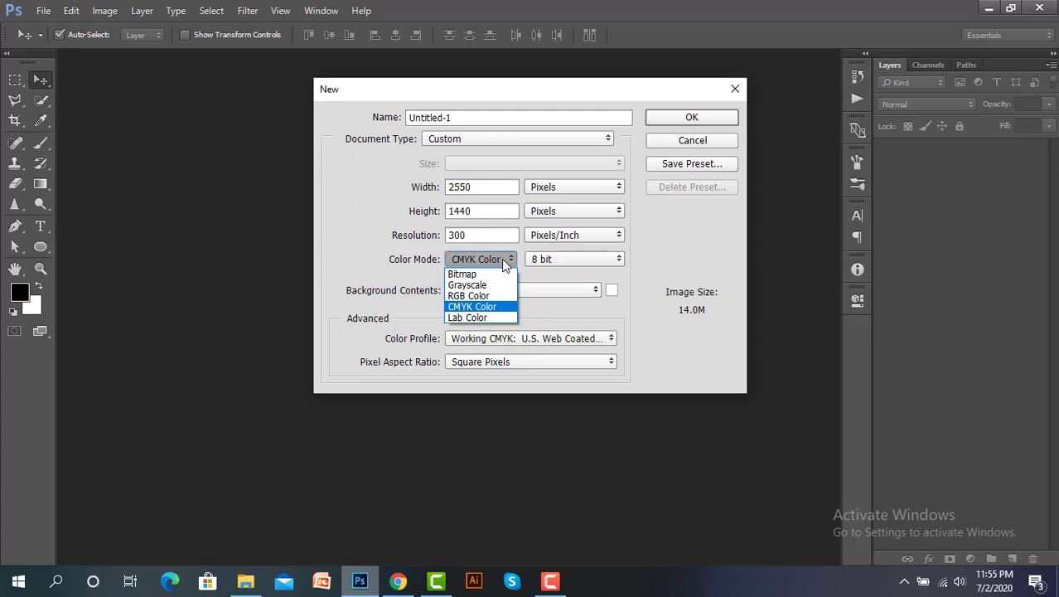
click(511, 260)
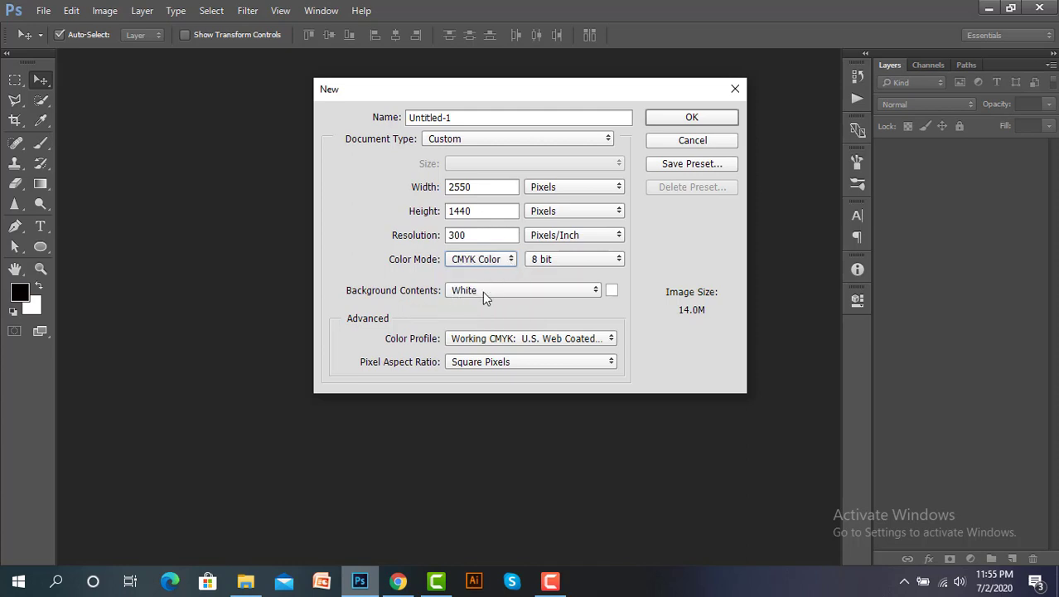
Step: Set the background colour to near-white fffcfc and create the document
click(611, 291)
drag(721, 289, 797, 318)
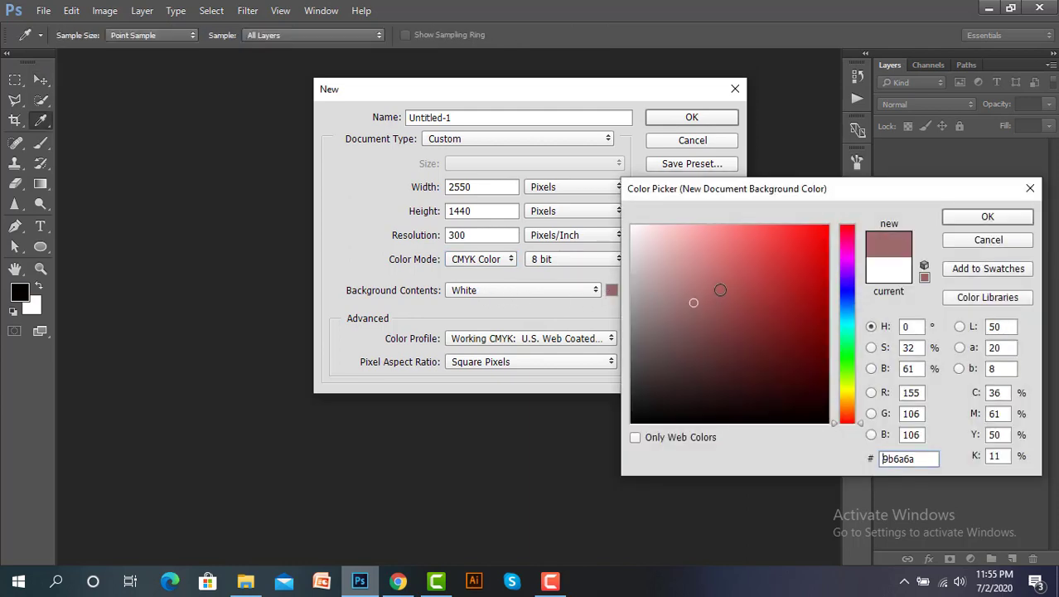
click(787, 350)
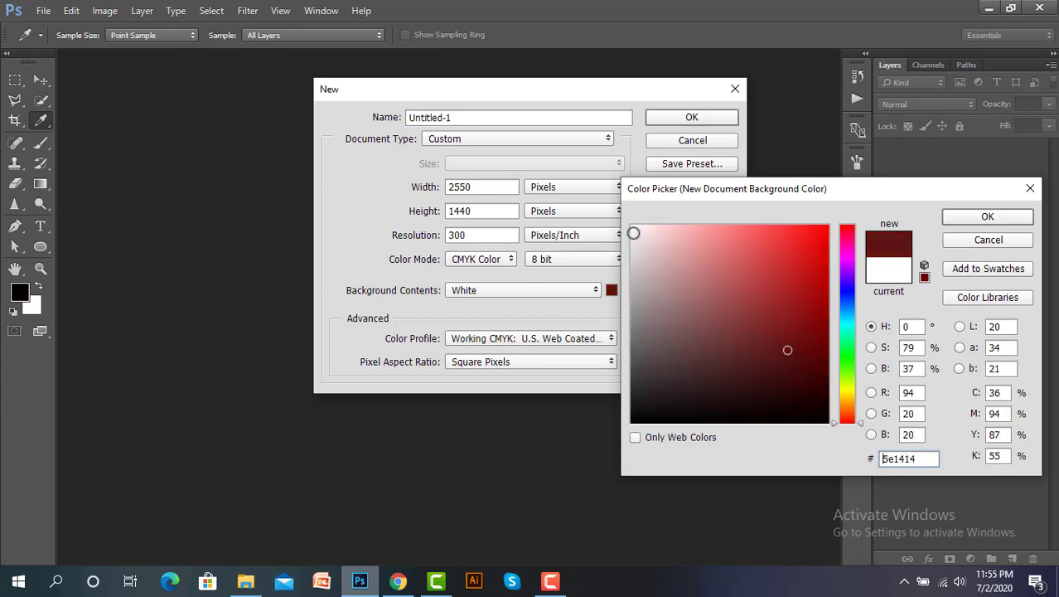
click(634, 227)
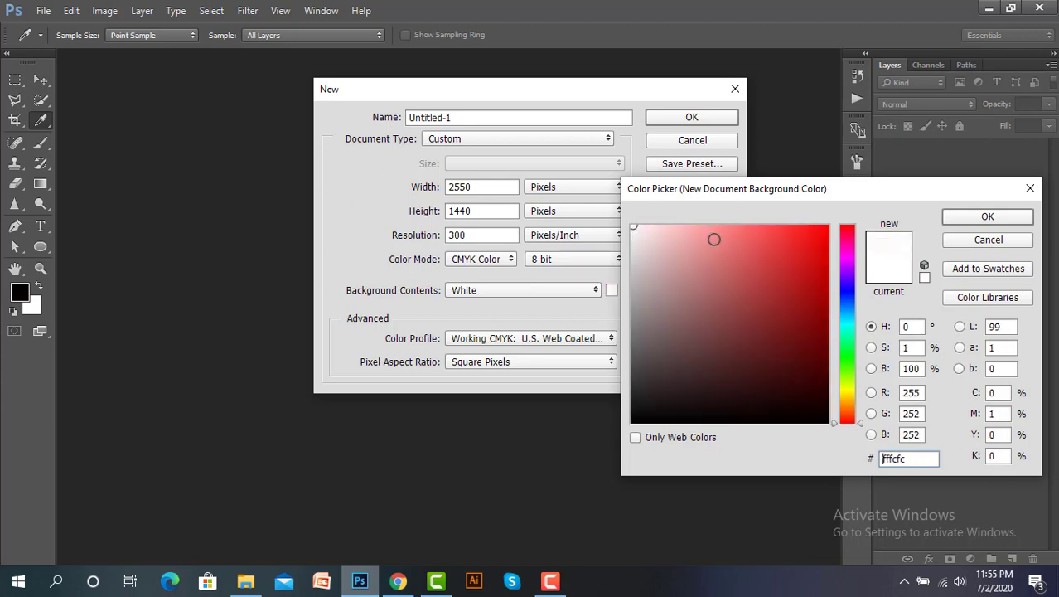
click(986, 217)
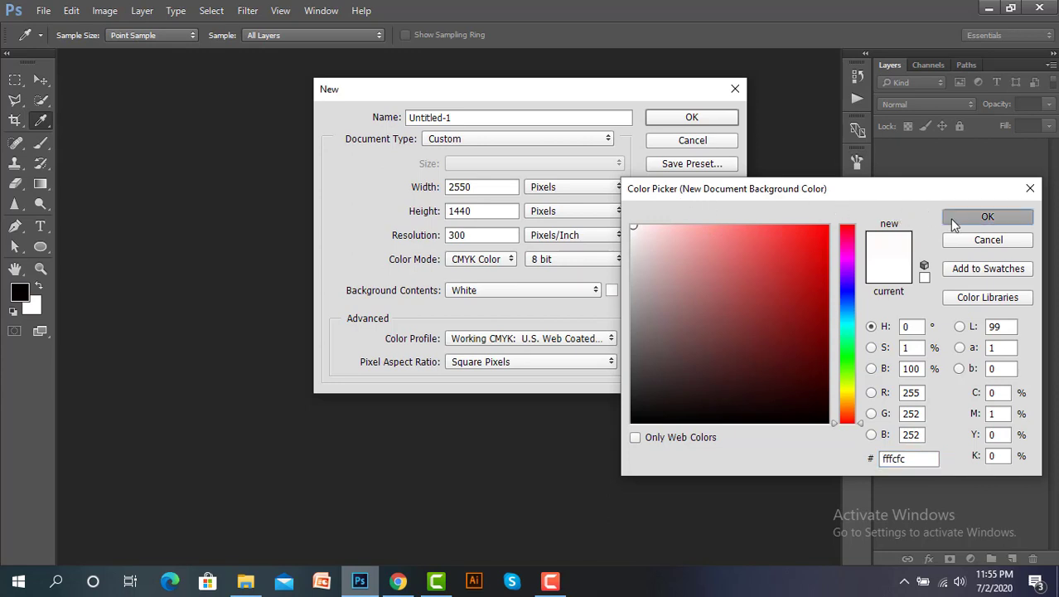
click(681, 119)
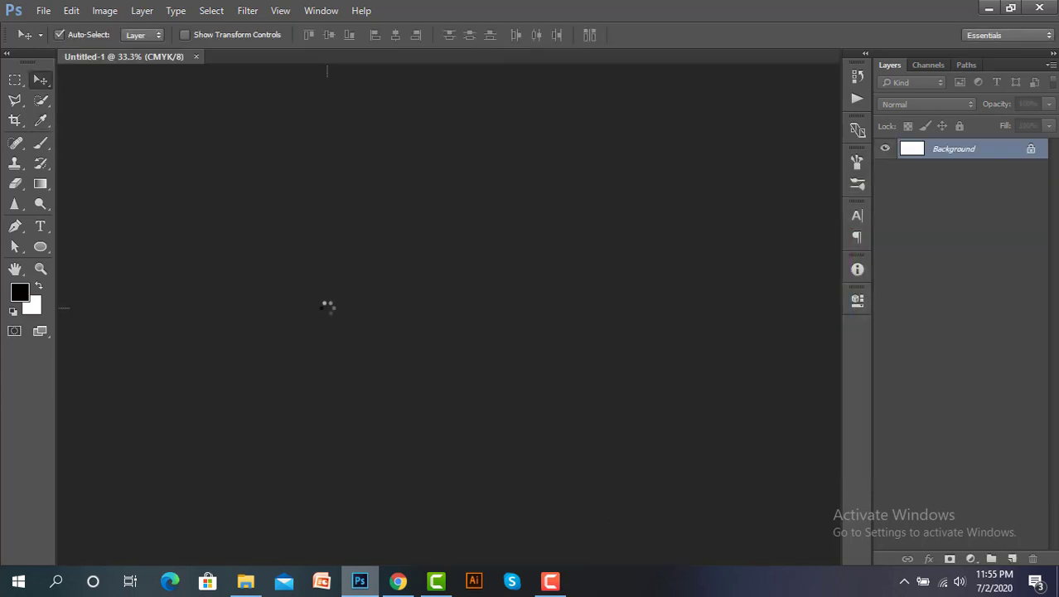
Step: Fit the canvas at 25% zoom and type FHGF as a new text layer
key(ctrl+0)
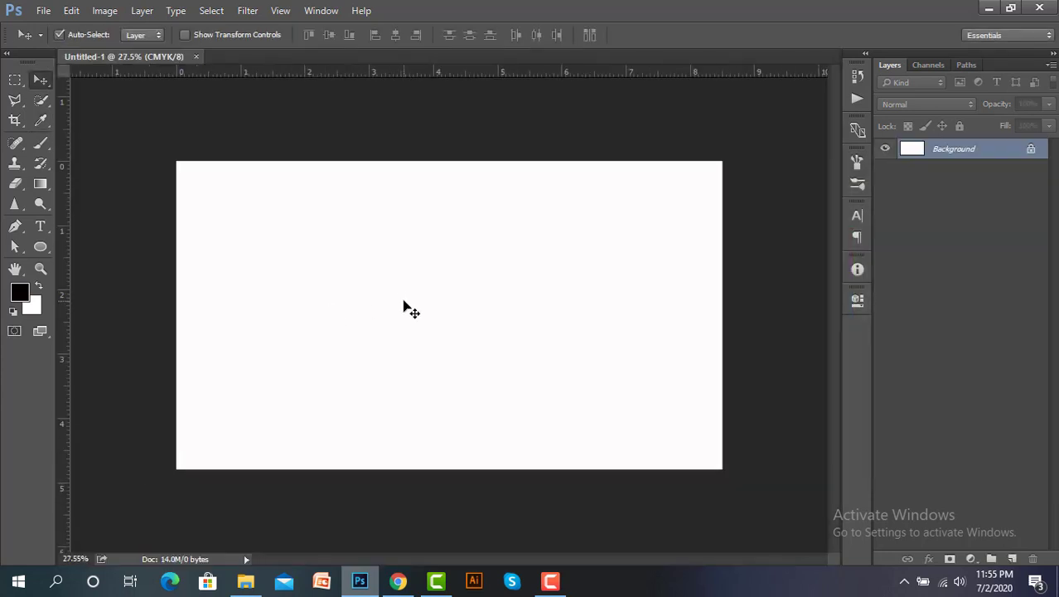
key(ctrl+minus)
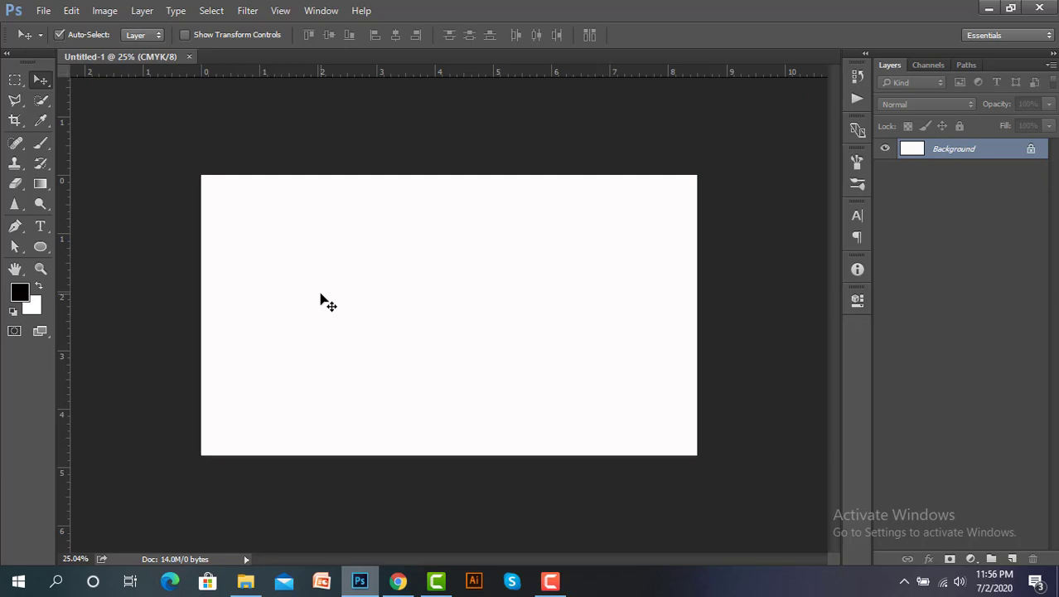
click(39, 226)
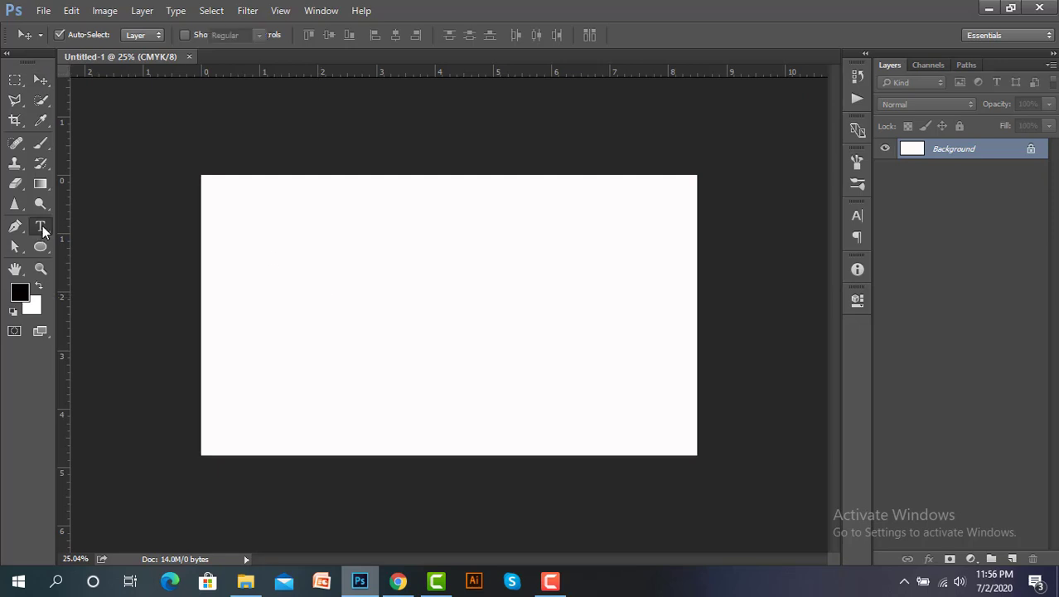
click(327, 308)
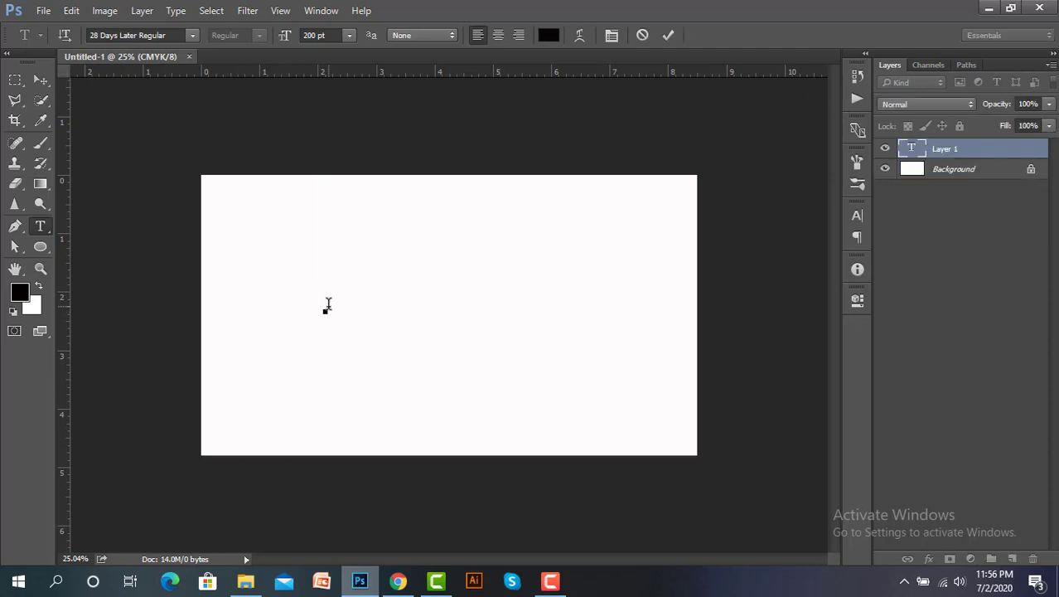
text(FHGF)
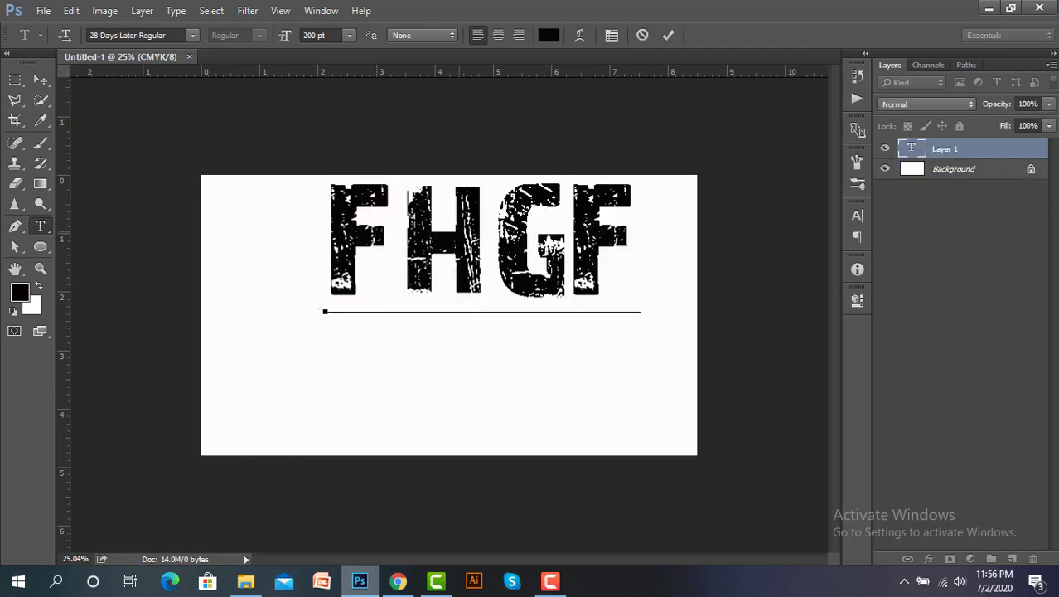
Step: Commit the FHGF text and move it left and down toward the centre
click(669, 35)
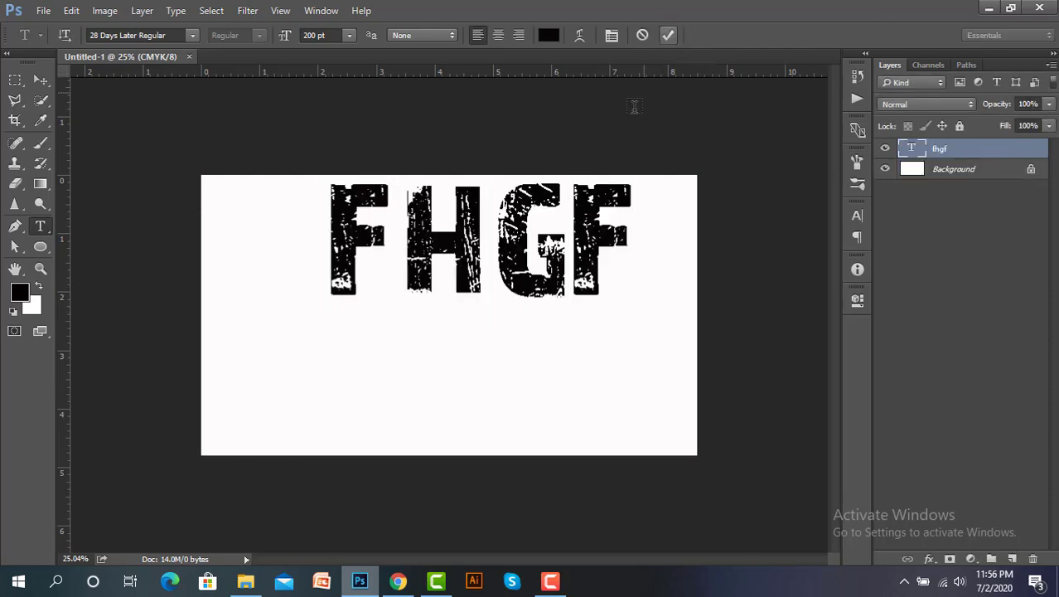
click(37, 81)
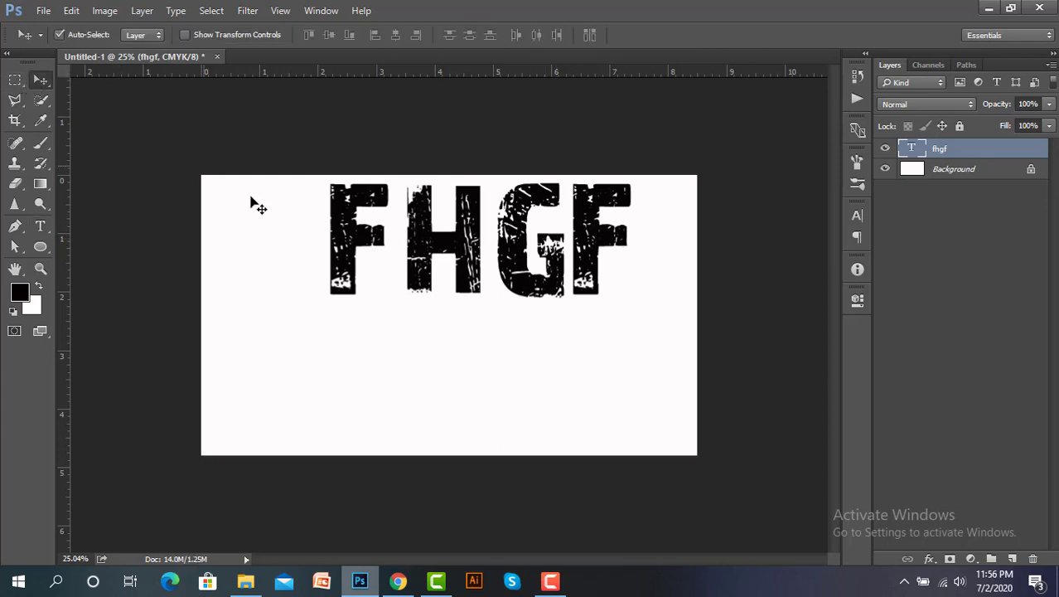
drag(434, 268, 397, 286)
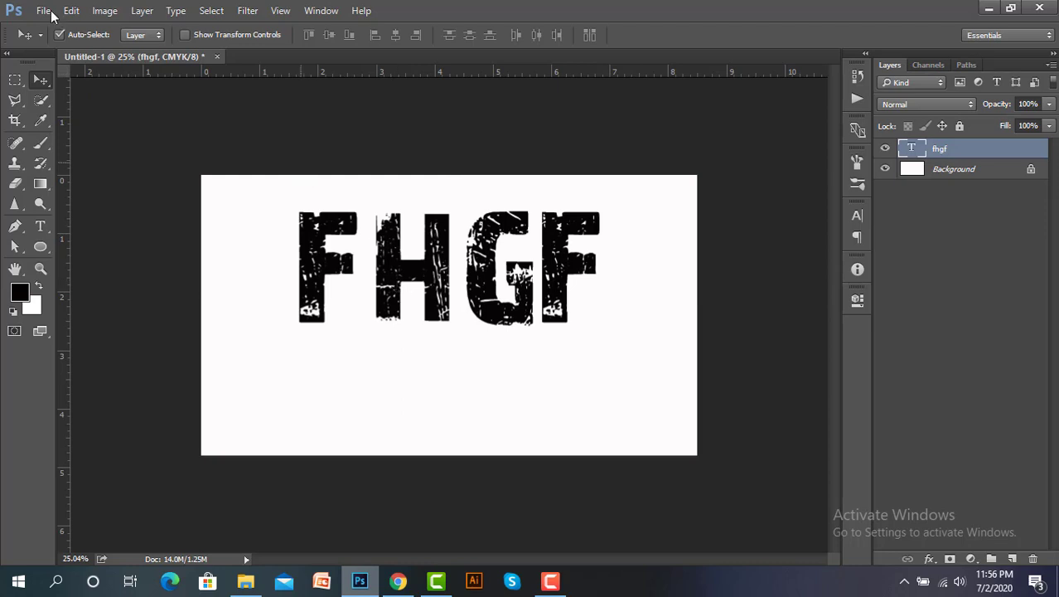
Step: Save as Untitled-1.psd in Photoshop format to Downloads, replacing the existing file
click(51, 12)
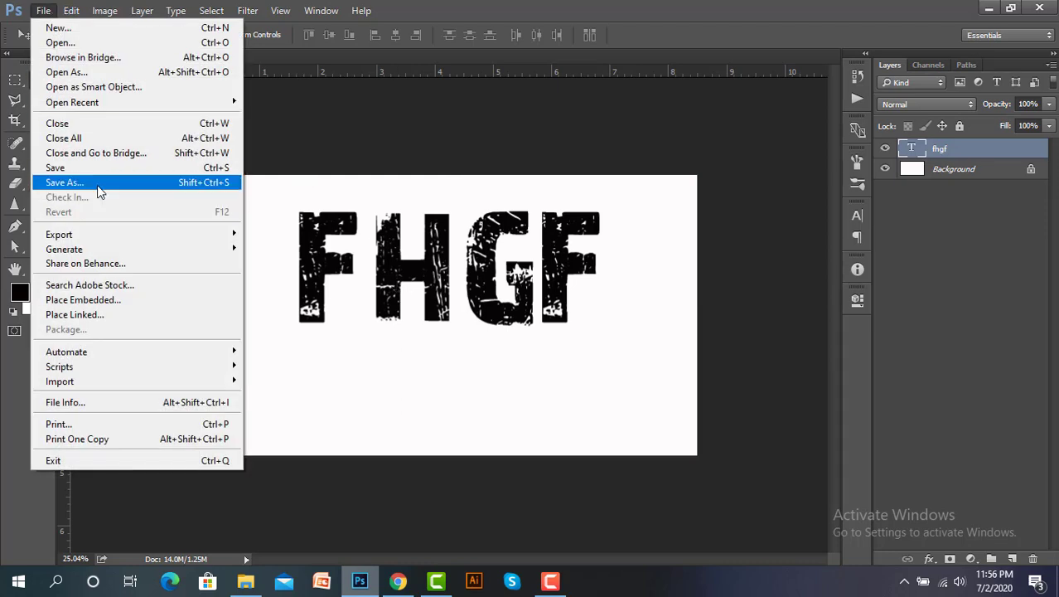
click(97, 185)
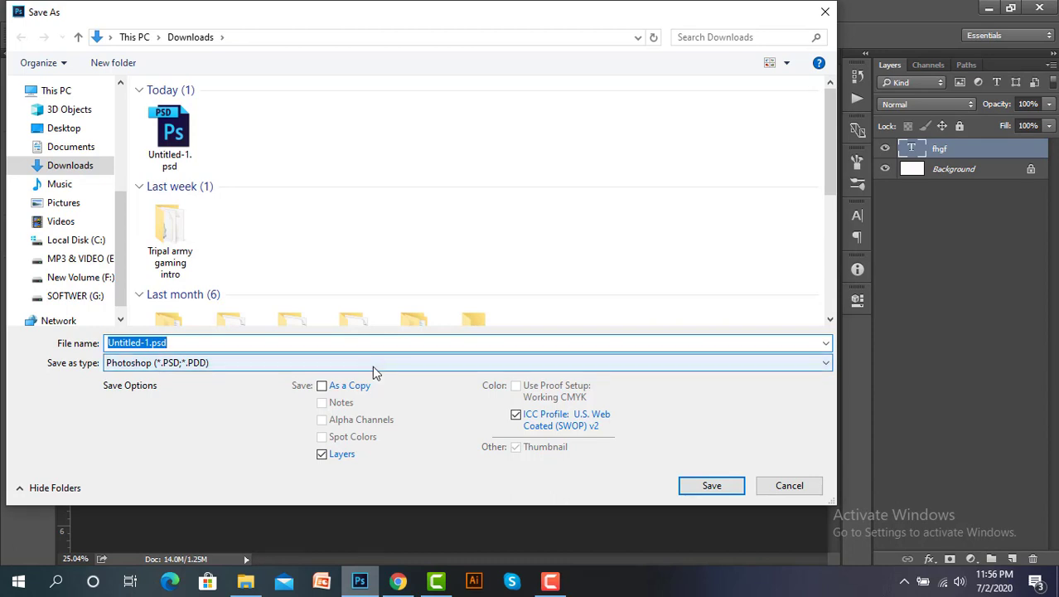
click(825, 366)
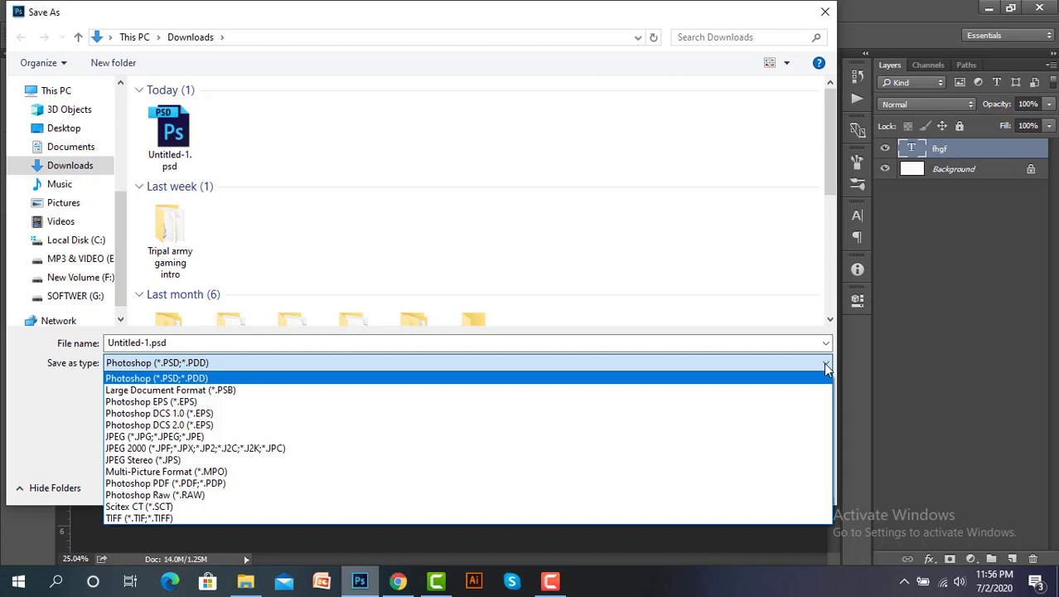
click(640, 363)
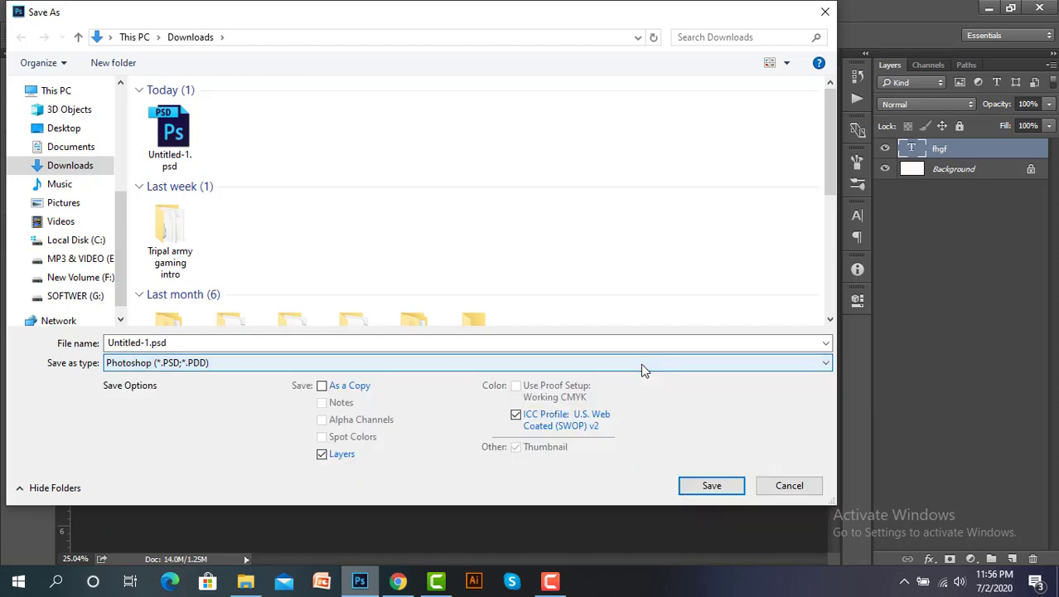
click(715, 487)
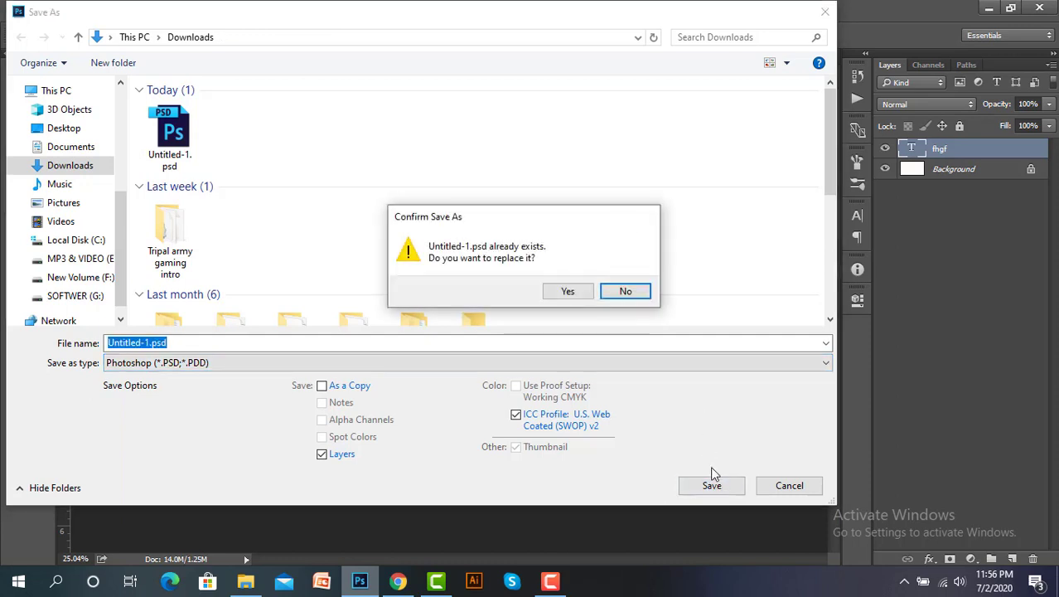
click(579, 292)
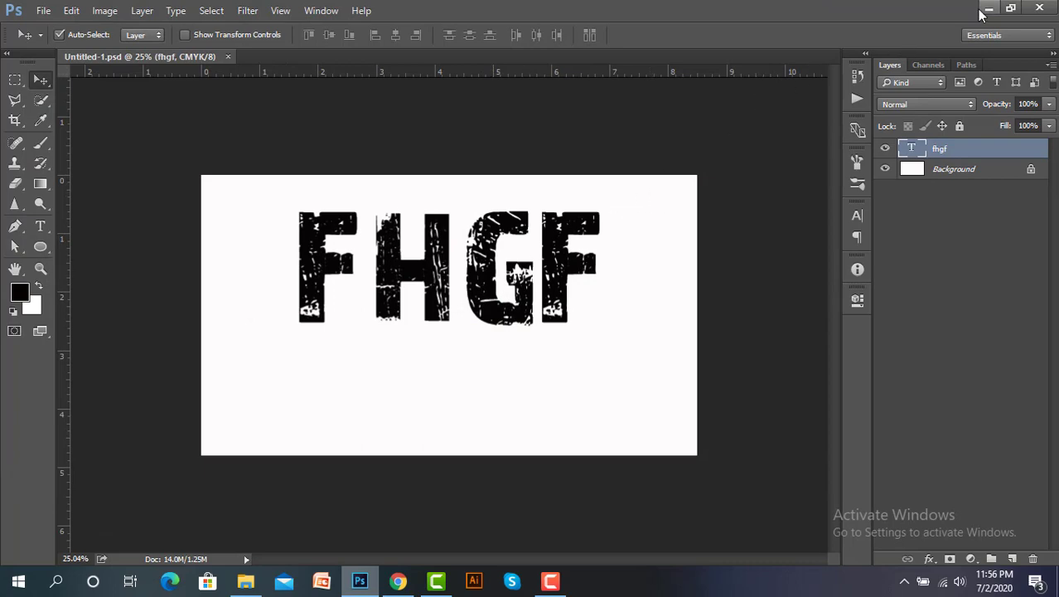
Step: Open Untitled-1.psd from the Downloads folder in File Explorer
click(246, 583)
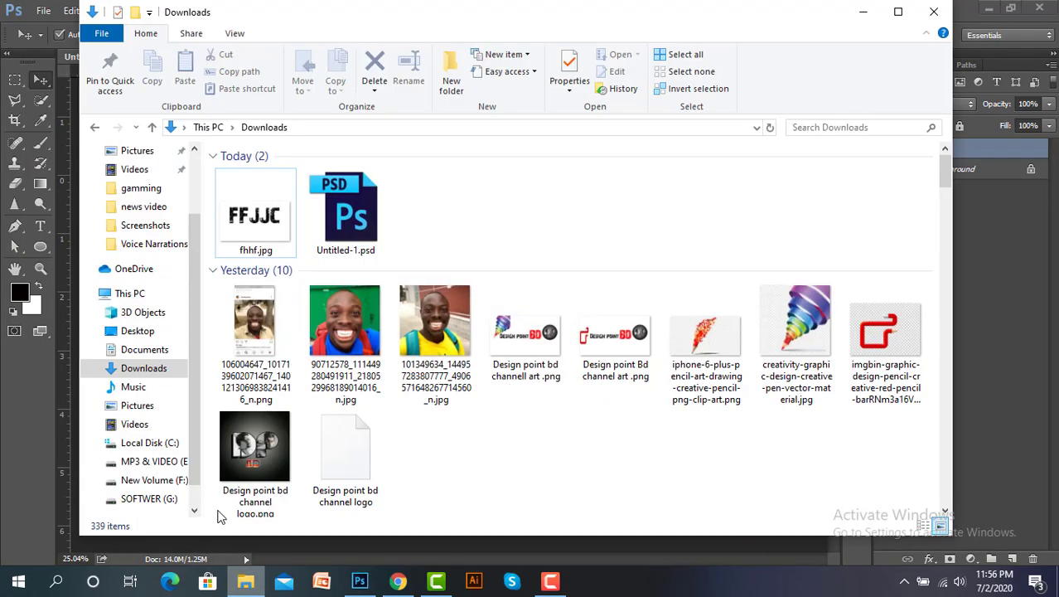
click(358, 219)
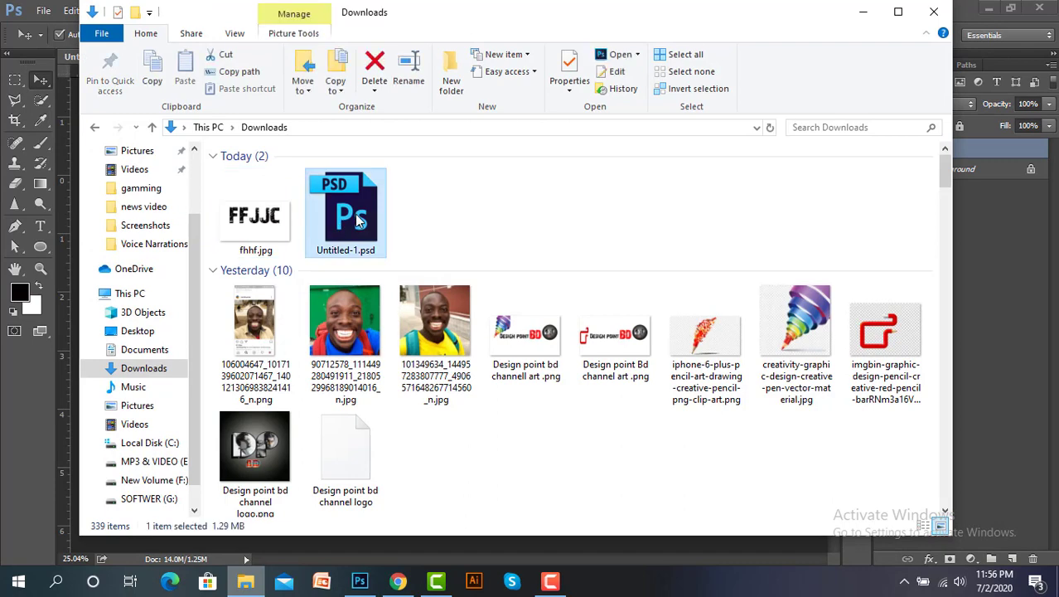
double_click(358, 220)
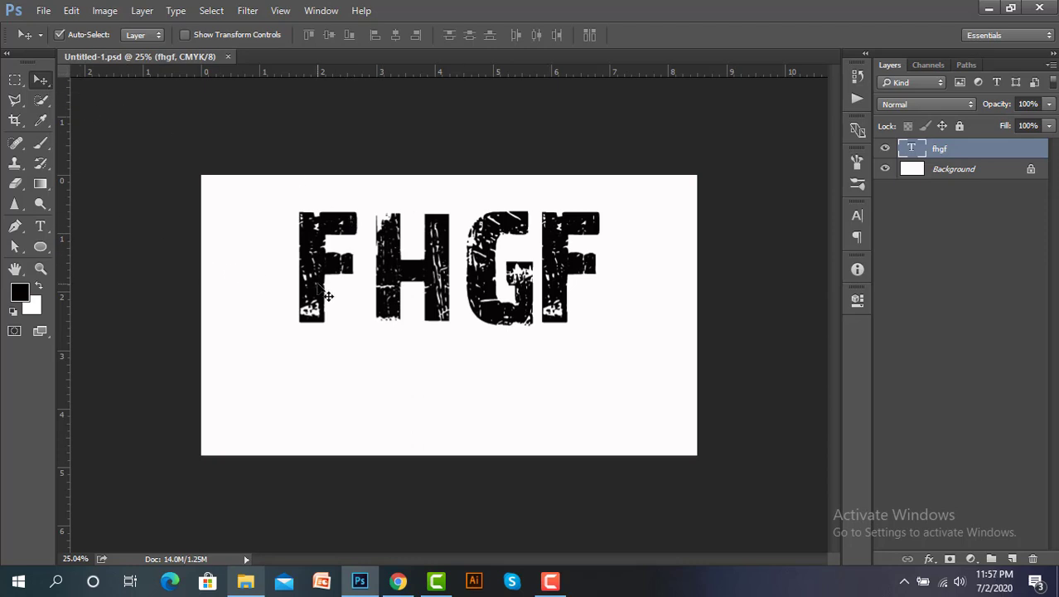
Step: Nudge the FHGF text with small drags until it sits centred horizontally
drag(329, 296, 335, 298)
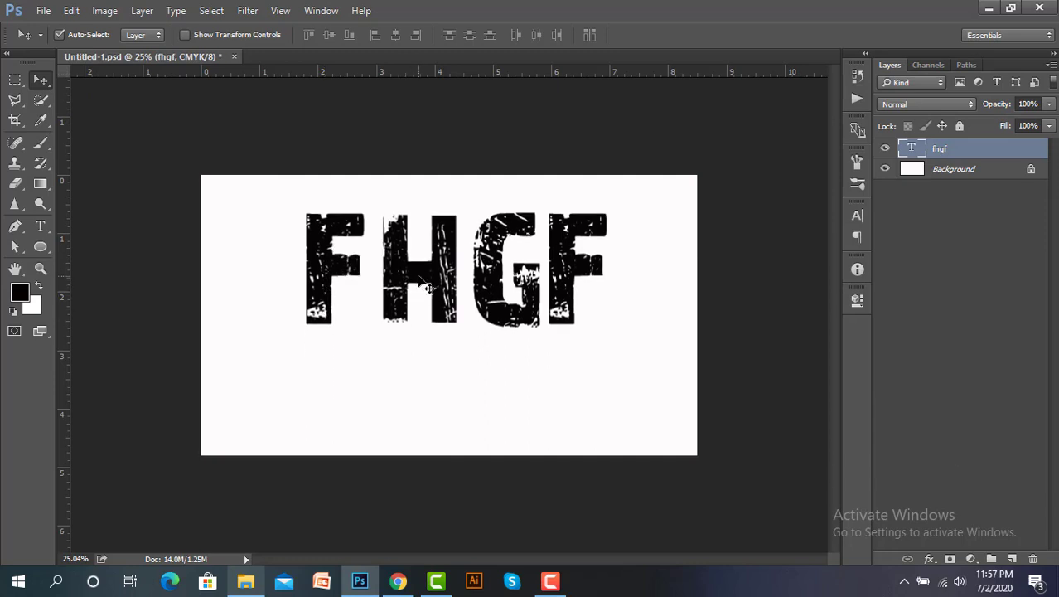
mouse_move(420, 289)
mouse_down()
mouse_move(421, 304)
mouse_move(416, 272)
mouse_up()
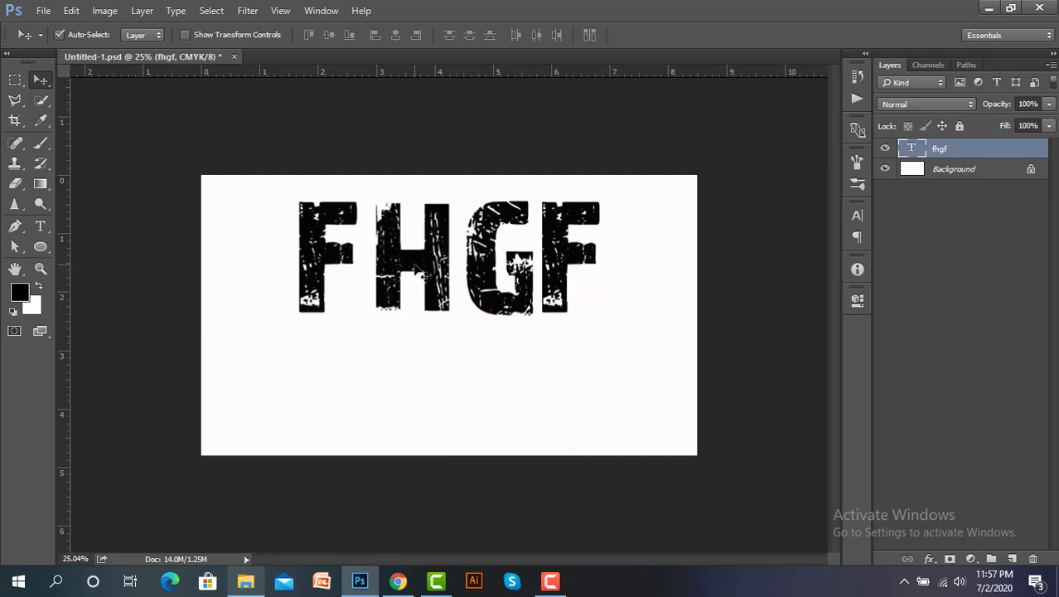
drag(417, 269, 419, 277)
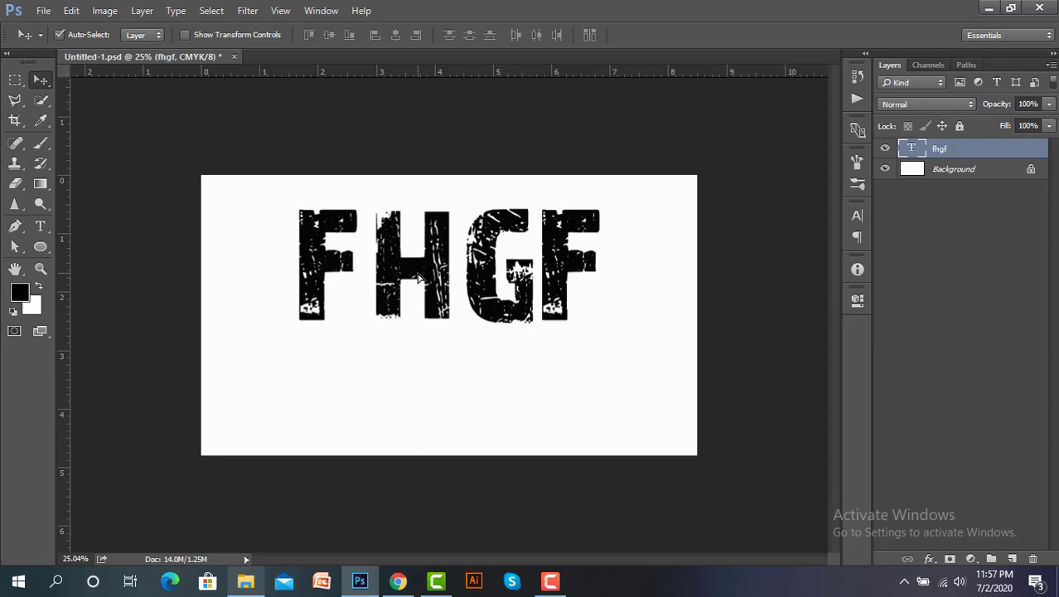
Step: Save a JPEG copy named ggjm to Downloads at quality 12 Maximum
click(44, 12)
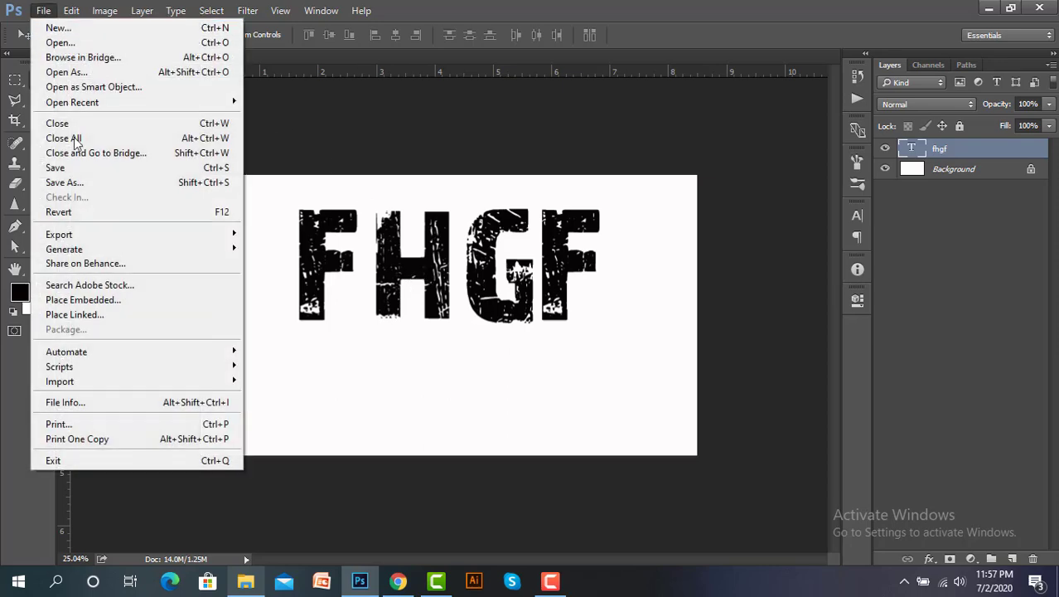
click(75, 179)
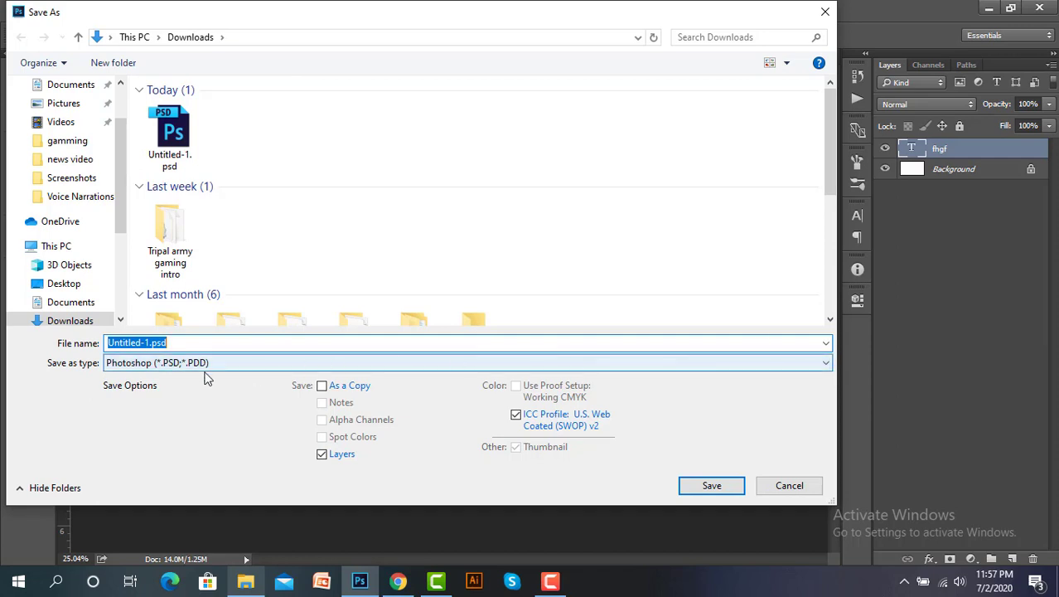
text(g)
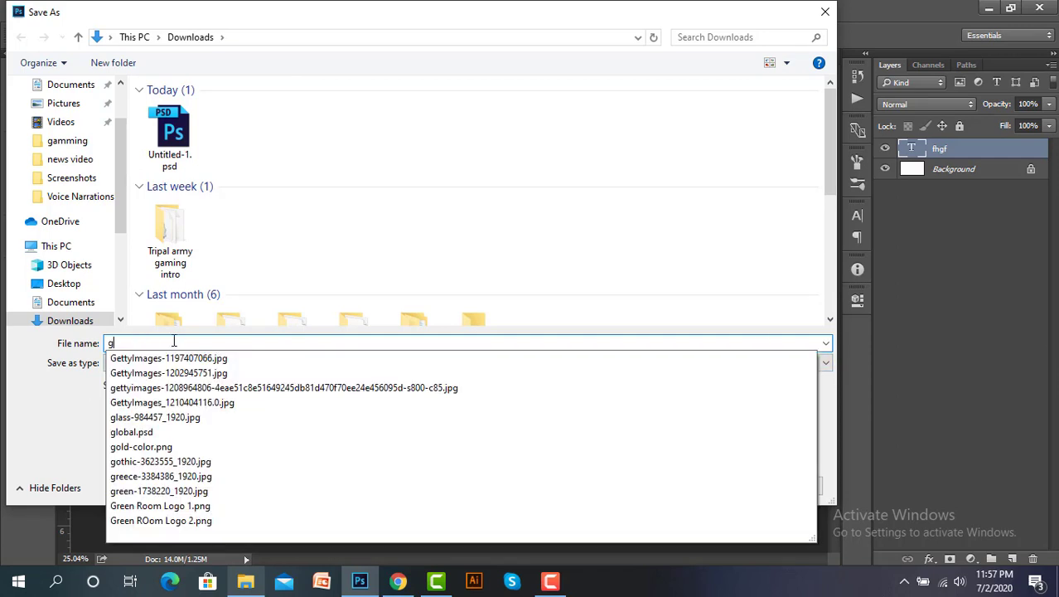
text(gjm)
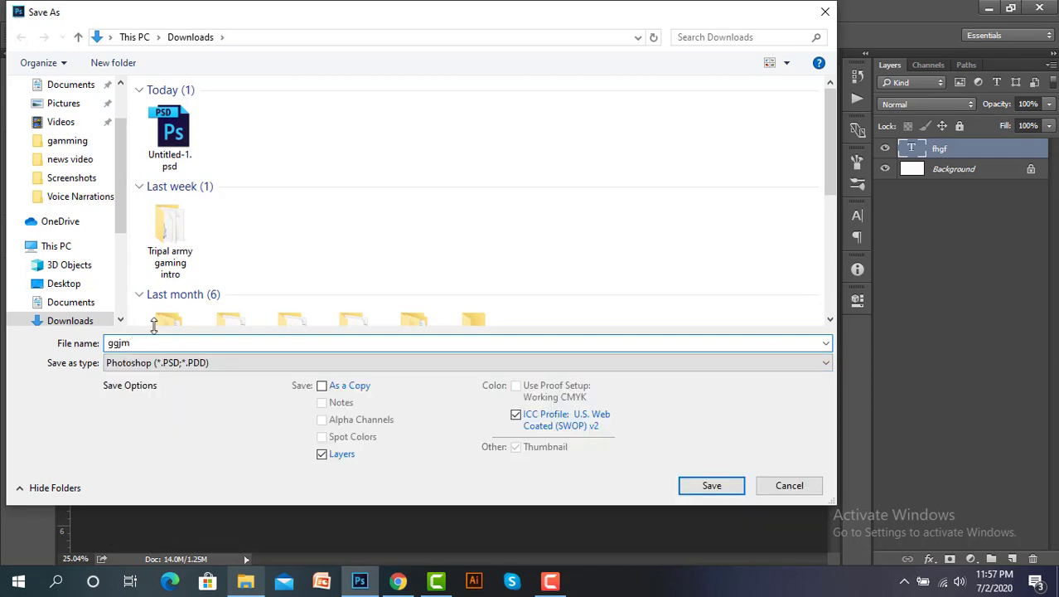
click(815, 365)
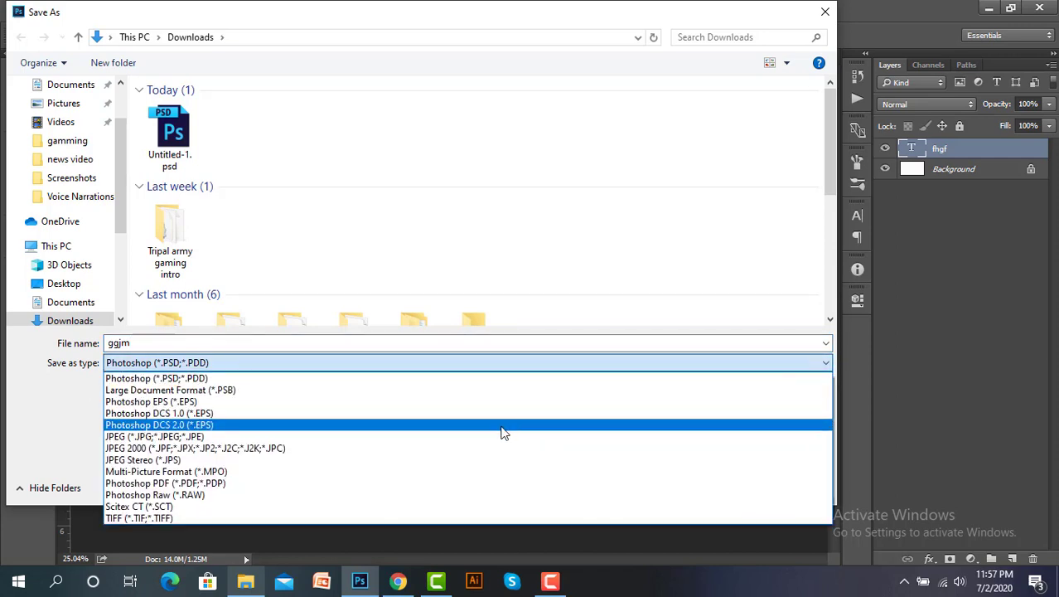
click(345, 439)
click(706, 485)
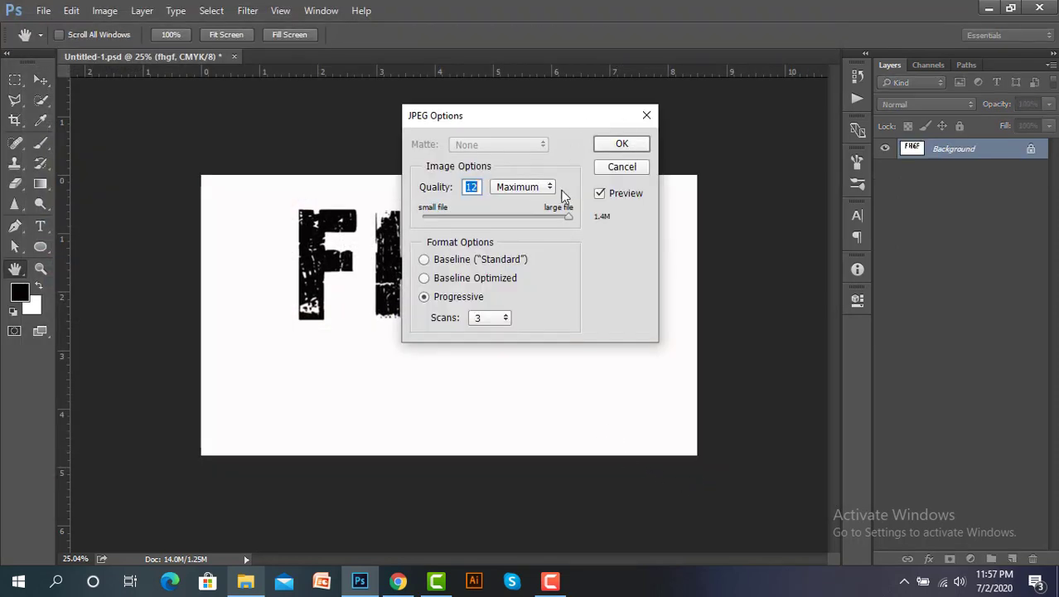
click(567, 218)
click(620, 143)
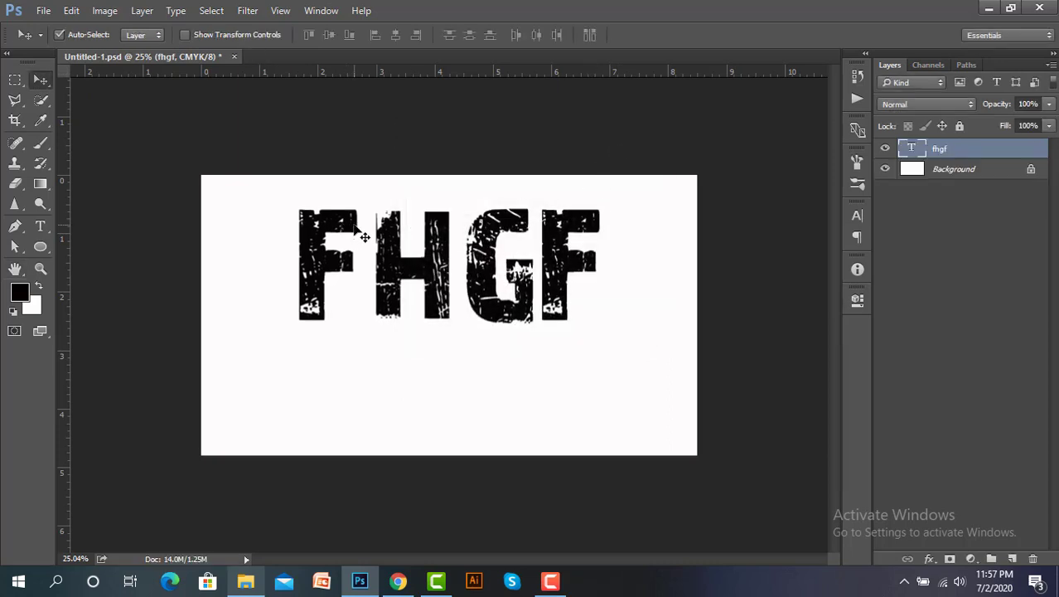
click(245, 581)
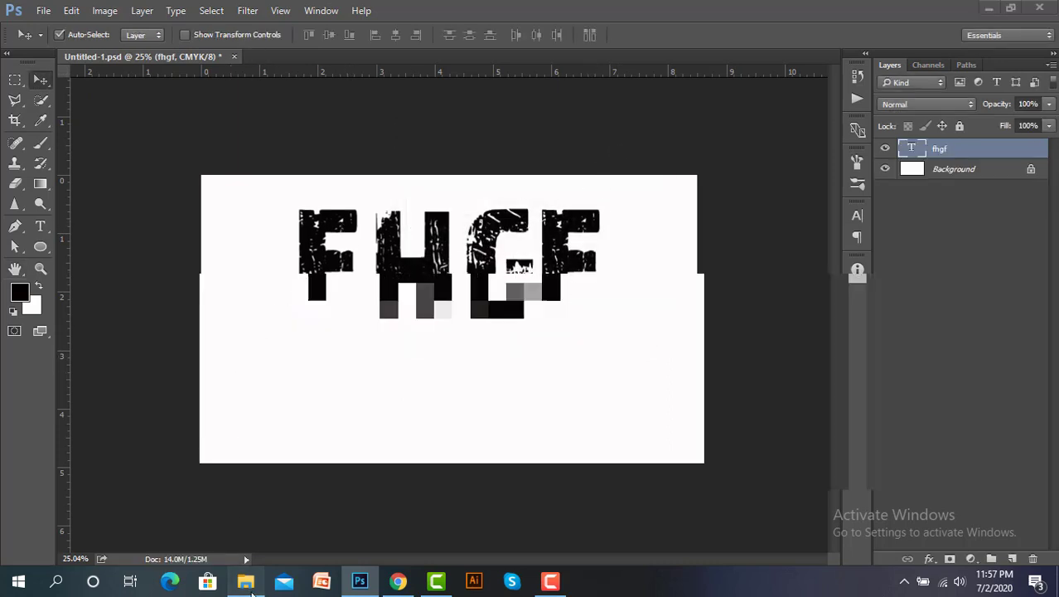
double_click(246, 229)
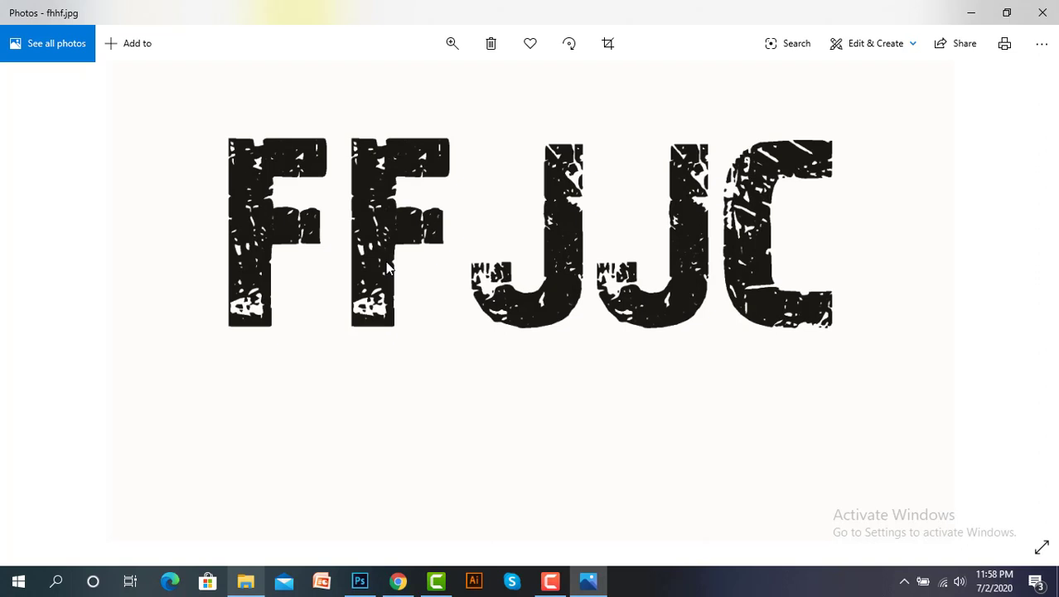
key(alt+F4)
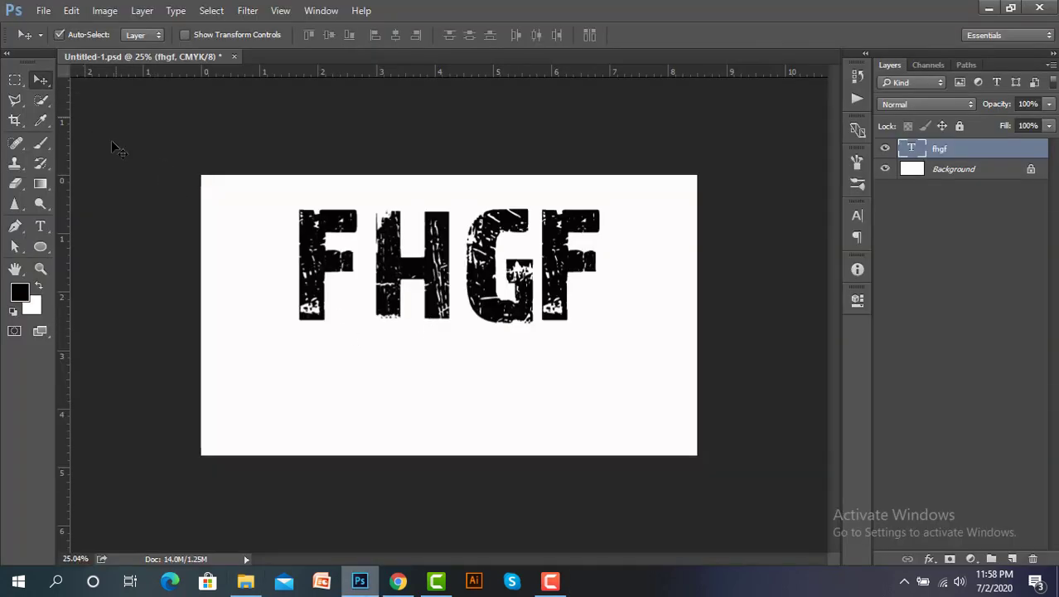
Step: Draw three overlapping solid black ellipses below the FHGF text, the third widest, then deselect it
click(40, 246)
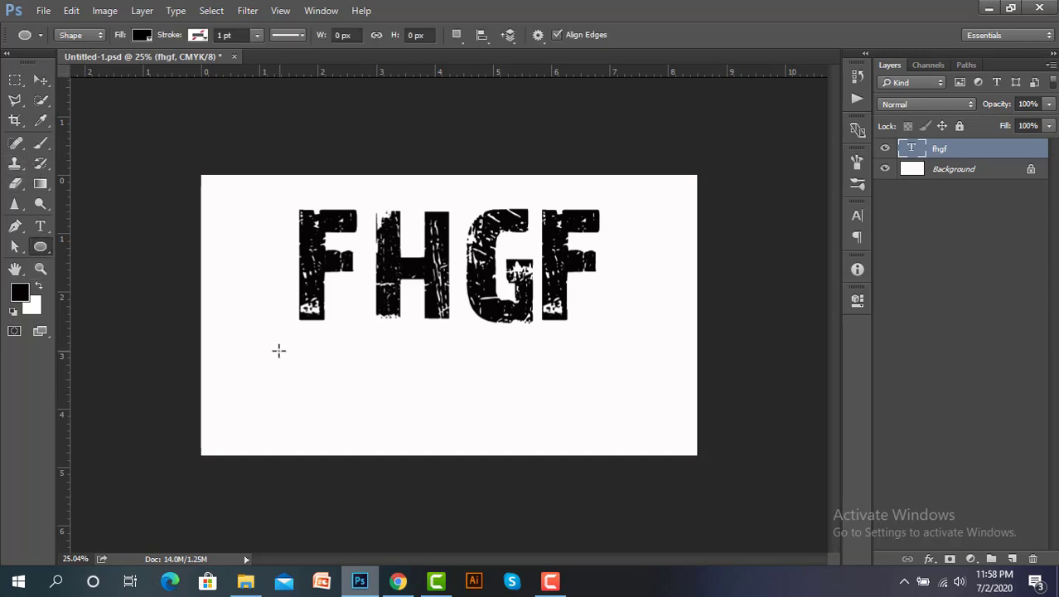
drag(279, 345, 397, 436)
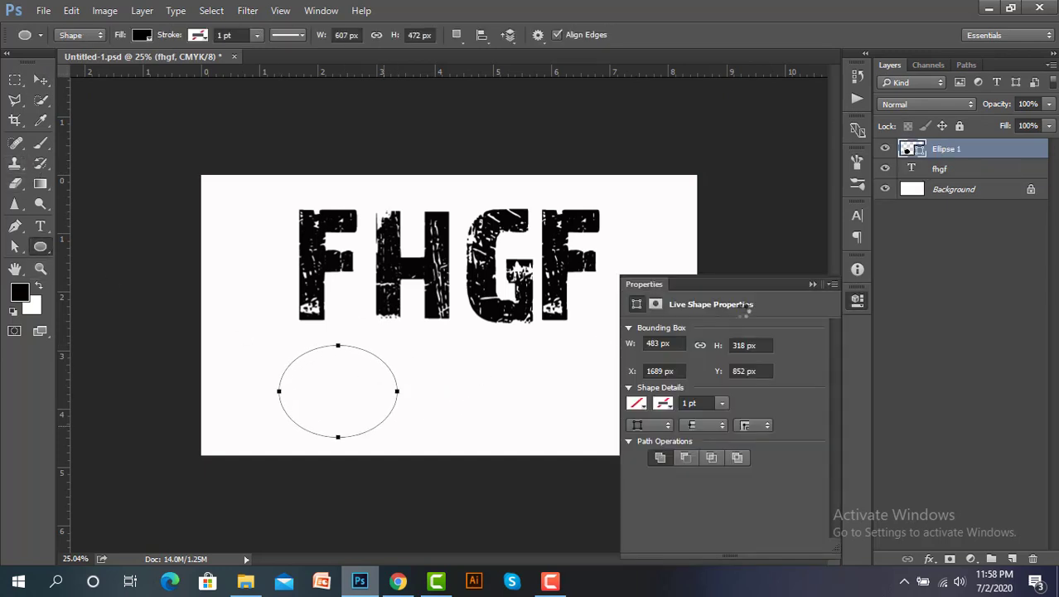
click(810, 284)
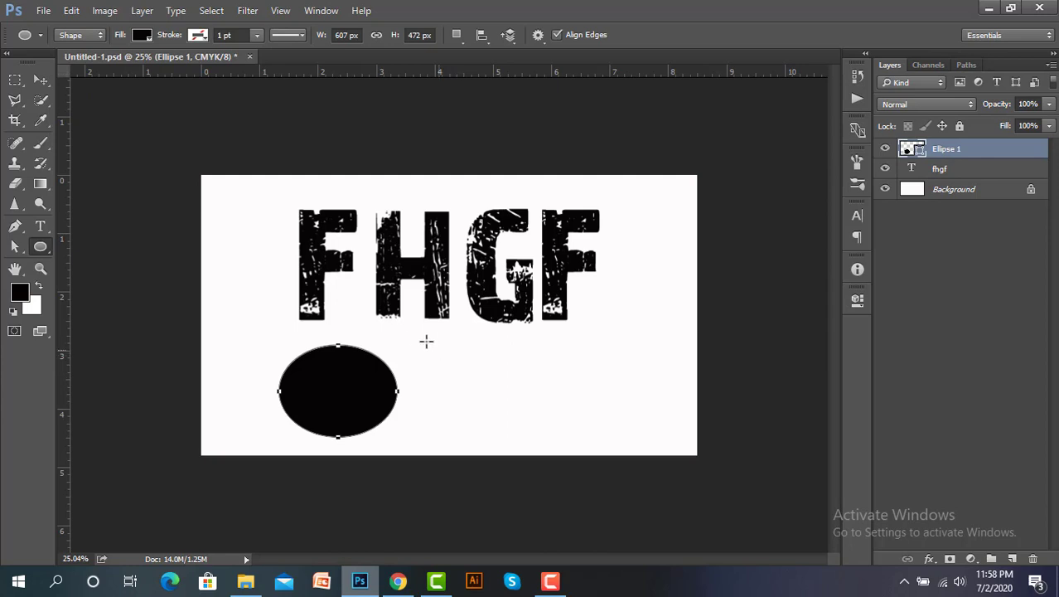
drag(379, 343, 518, 460)
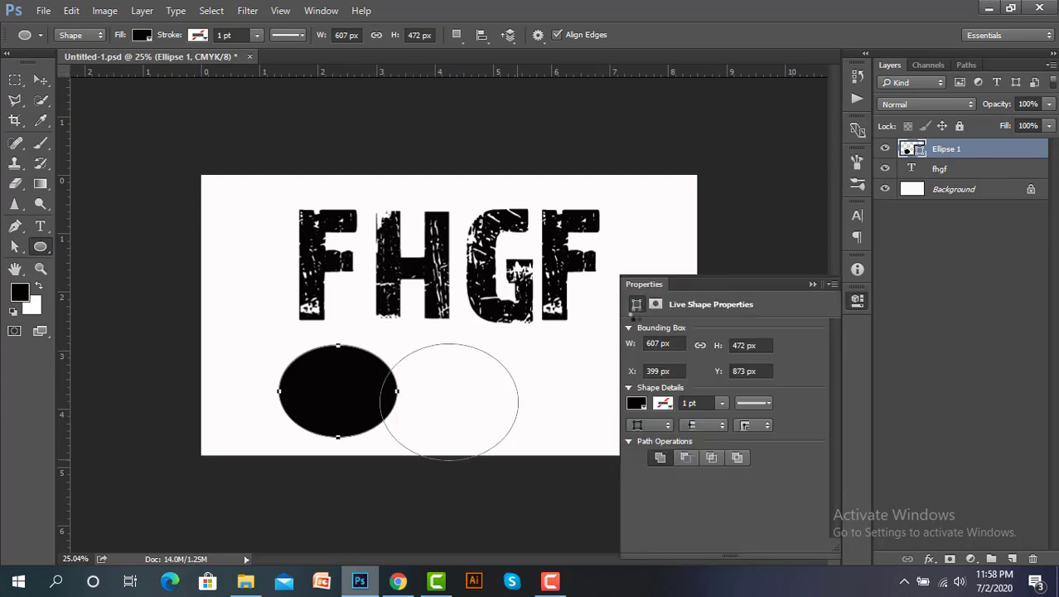
click(811, 284)
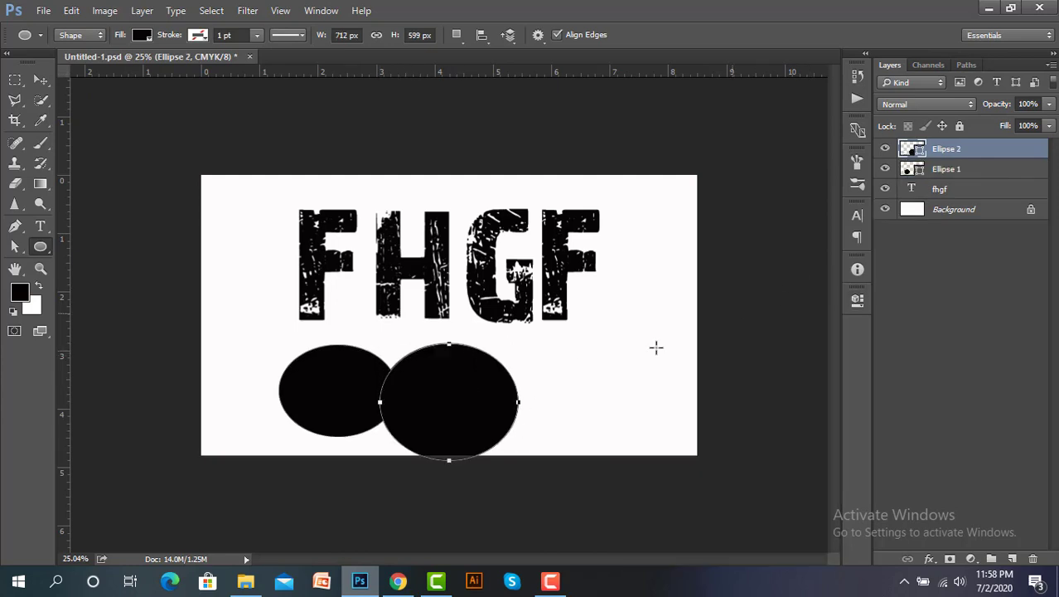
mouse_move(487, 334)
mouse_down()
mouse_move(564, 413)
mouse_move(659, 427)
mouse_up()
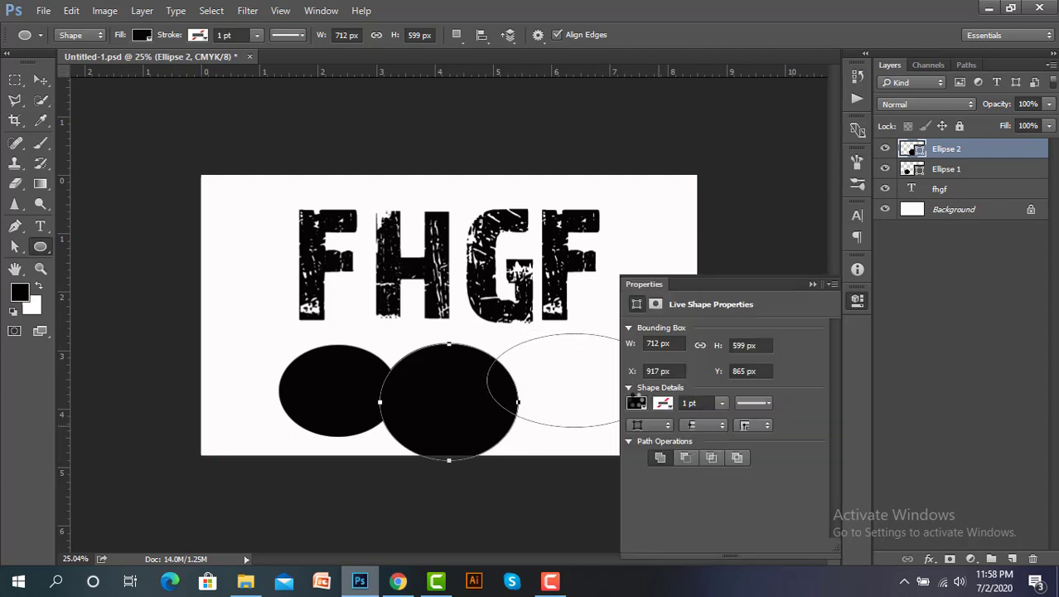
click(812, 282)
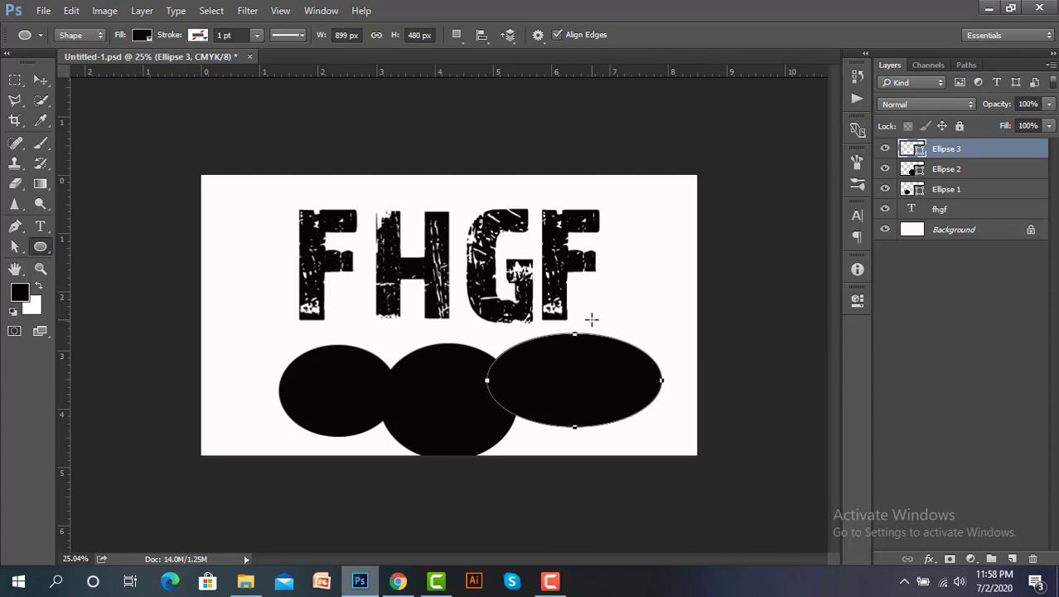
click(916, 358)
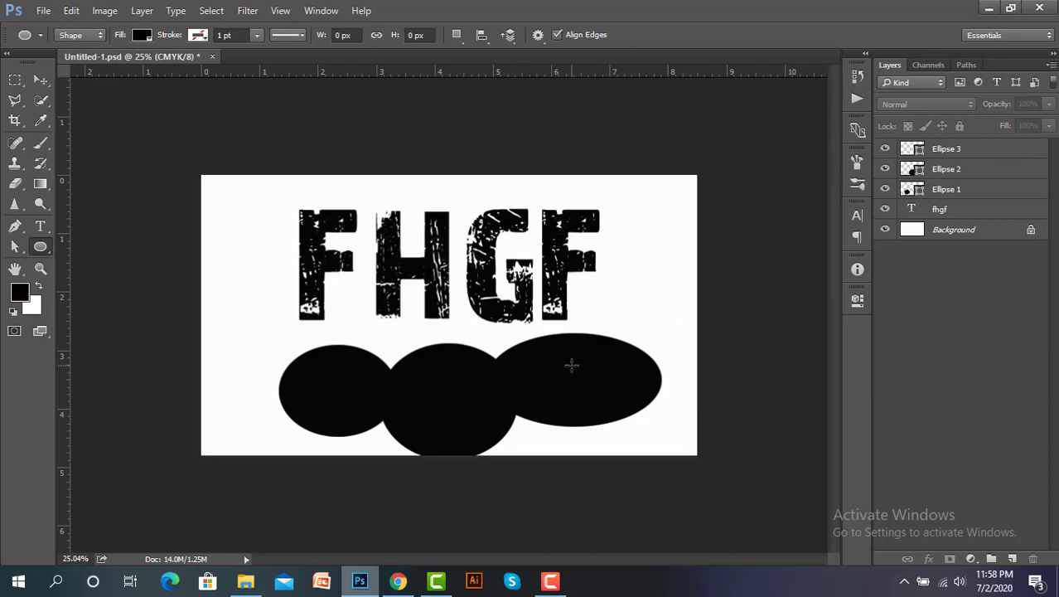
key(ctrl+plus)
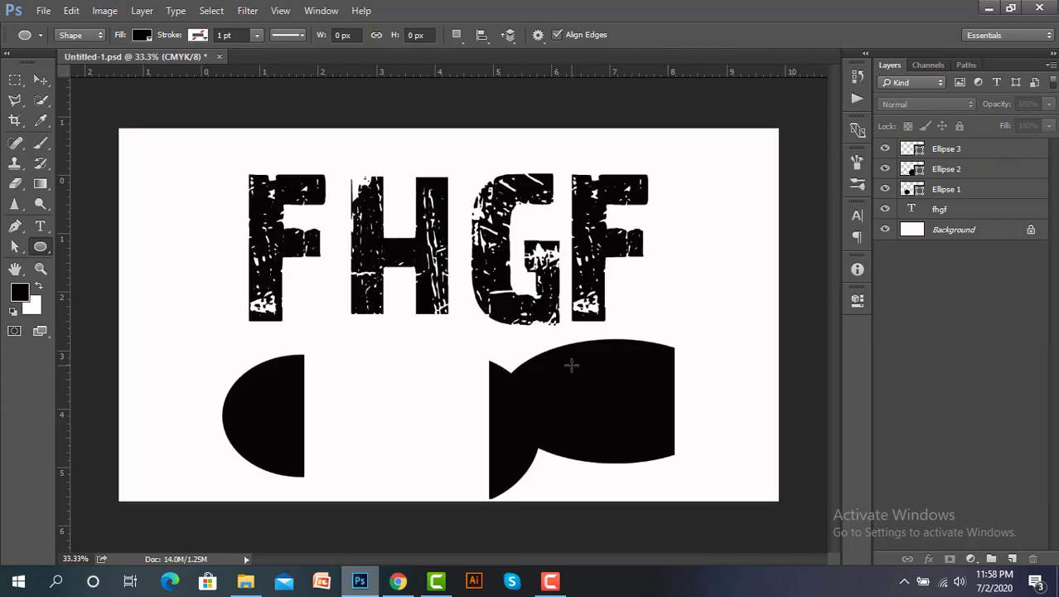
key(ctrl+plus)
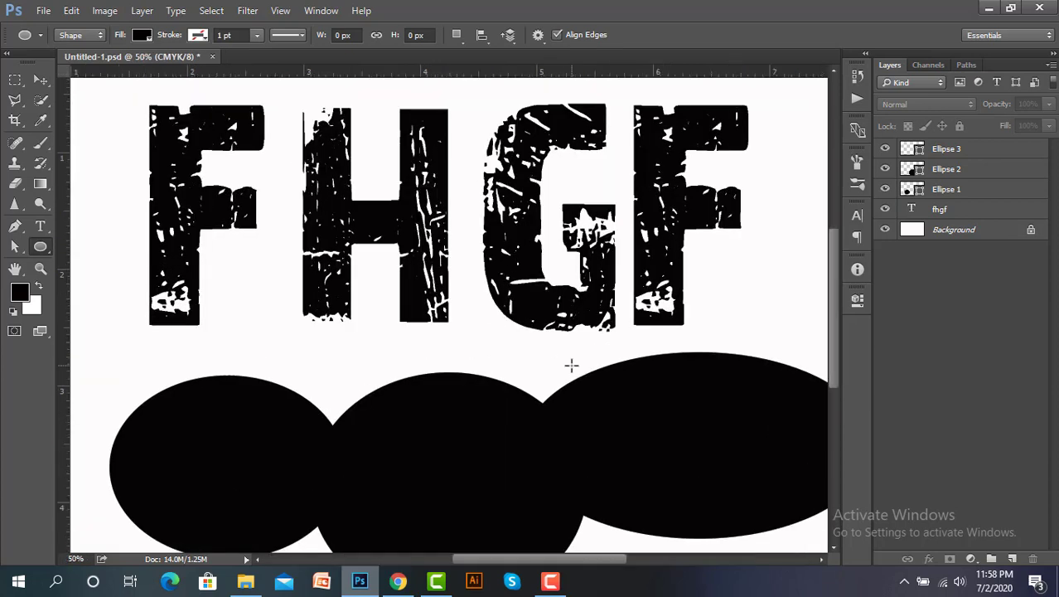
key(ctrl+minus)
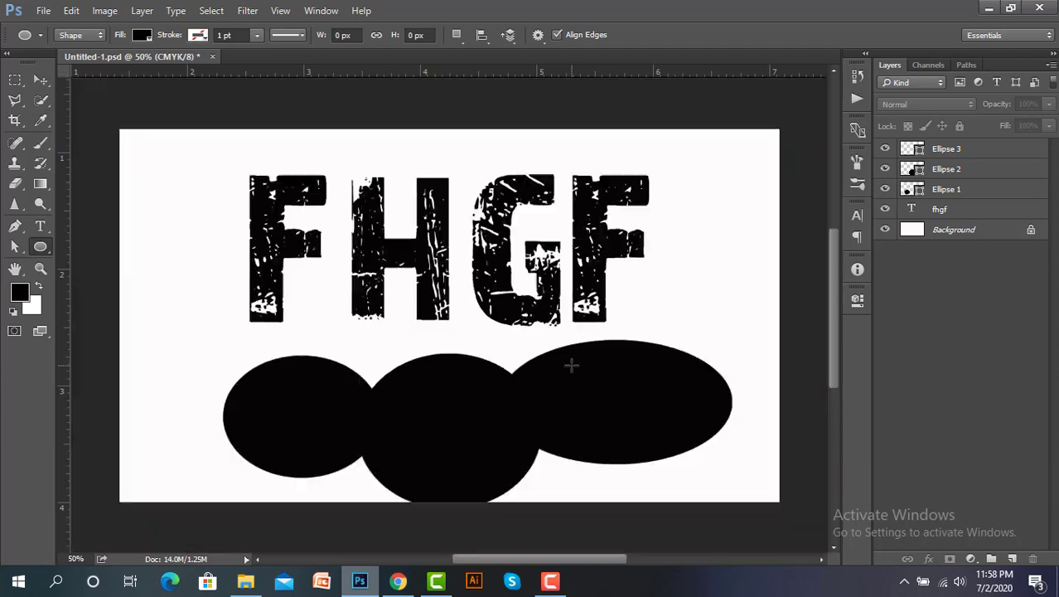
key(ctrl+minus)
key(ctrl+minus)
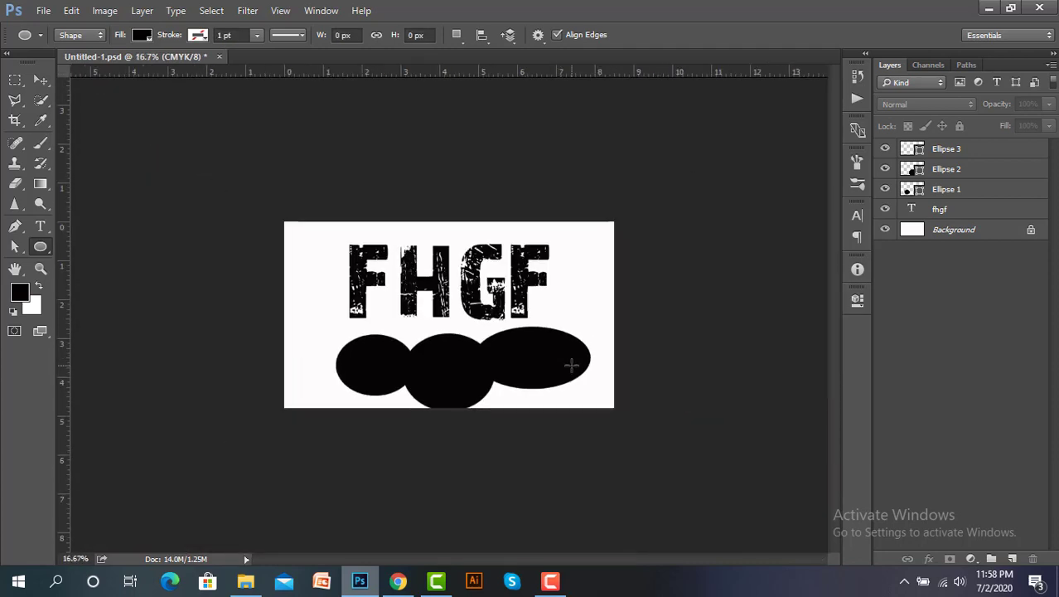
key(ctrl+minus)
key(ctrl+minus)
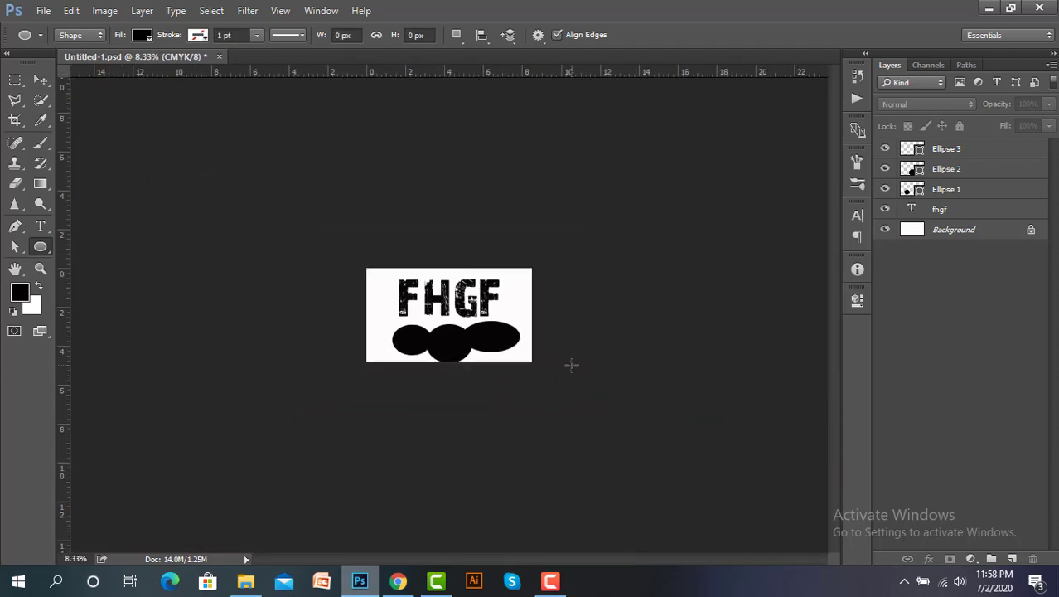
key(ctrl+plus)
key(ctrl+plus)
key(ctrl+plus)
key(ctrl+plus)
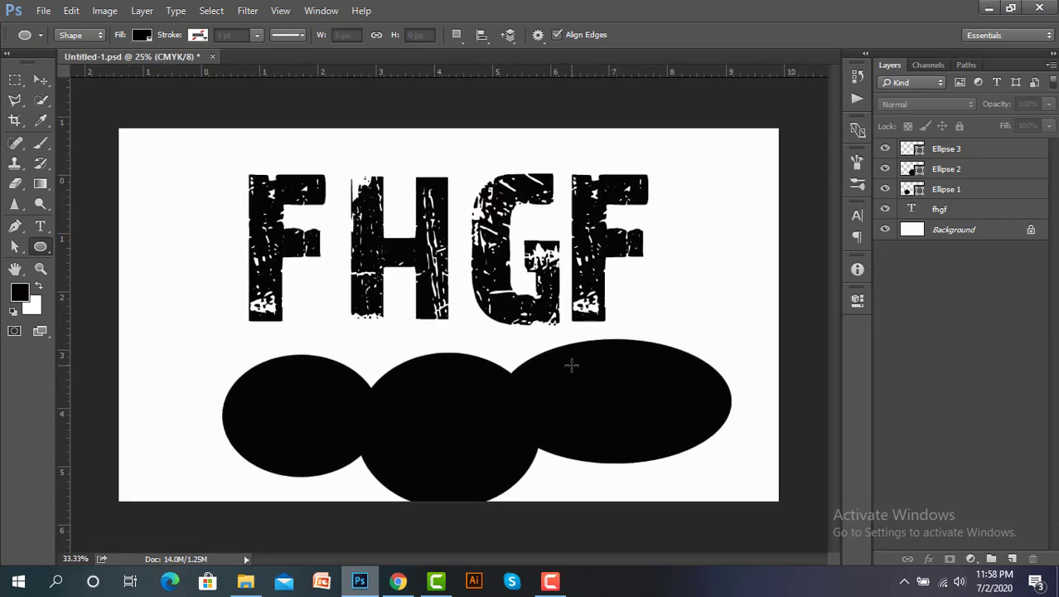
key(ctrl+plus)
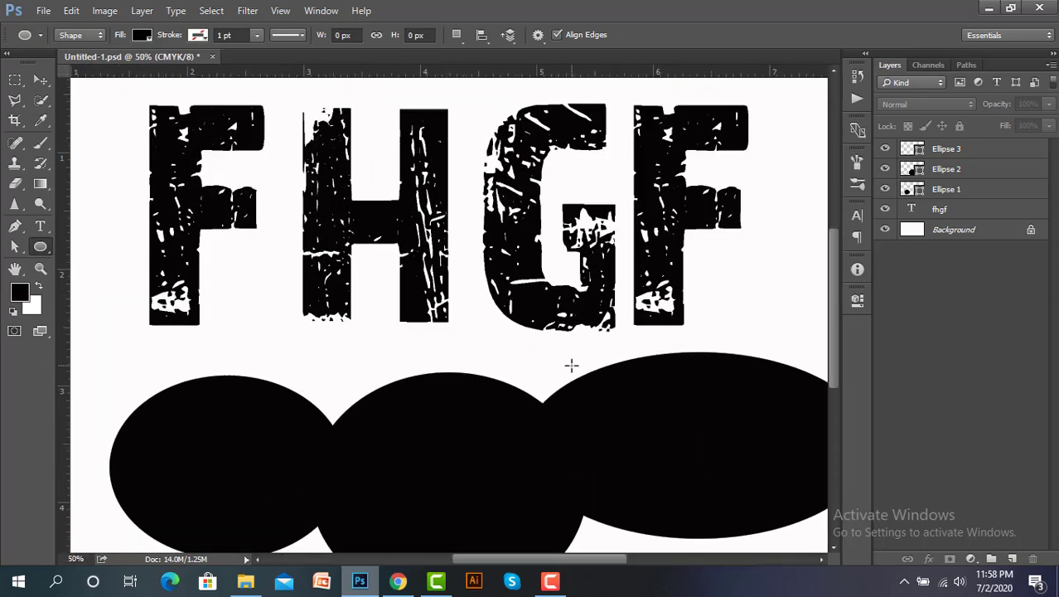
key(ctrl+minus)
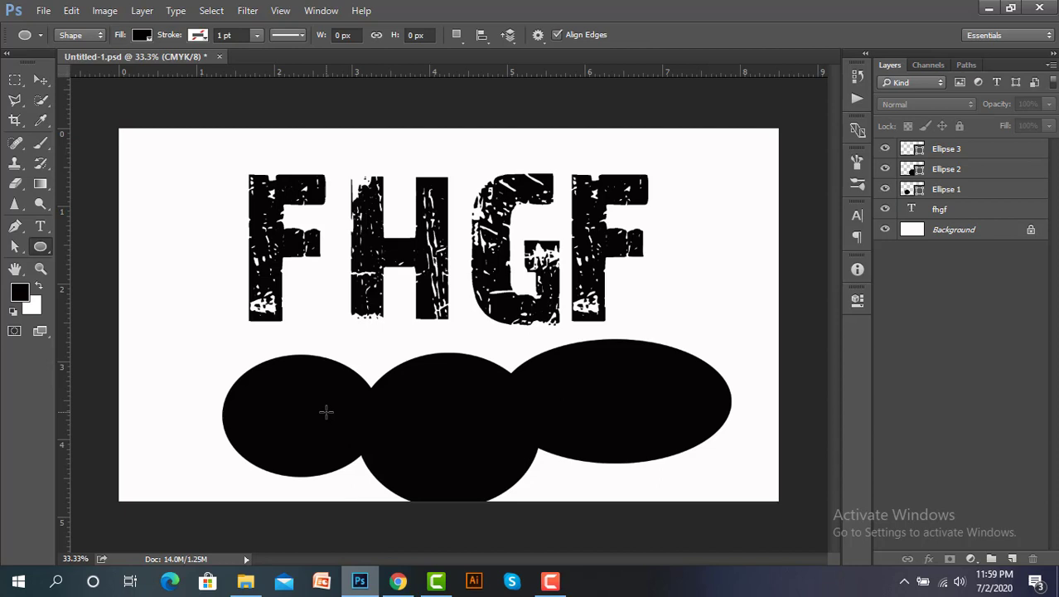
key(ctrl+n)
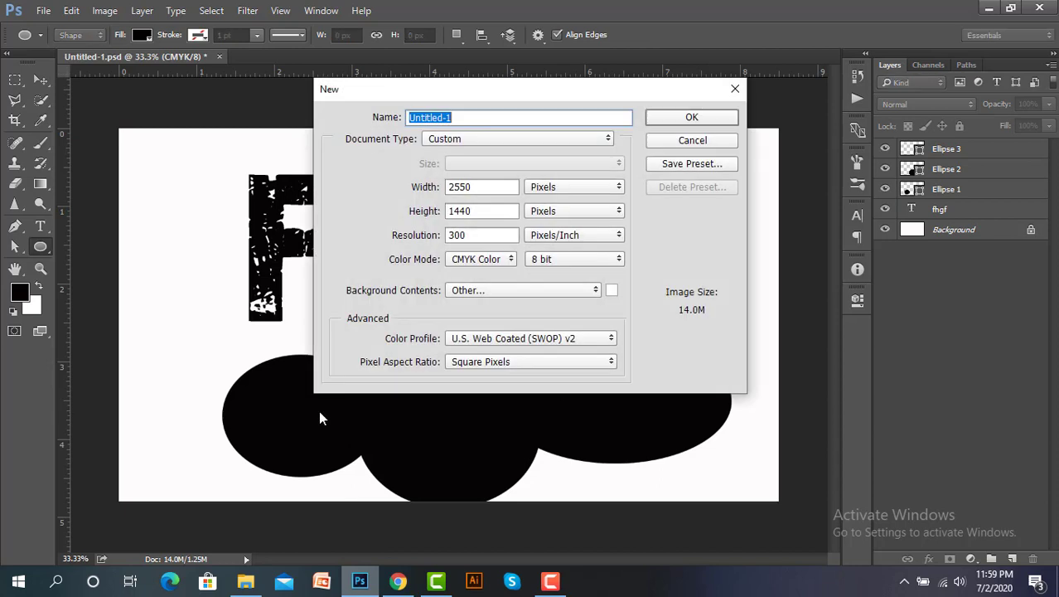
click(714, 143)
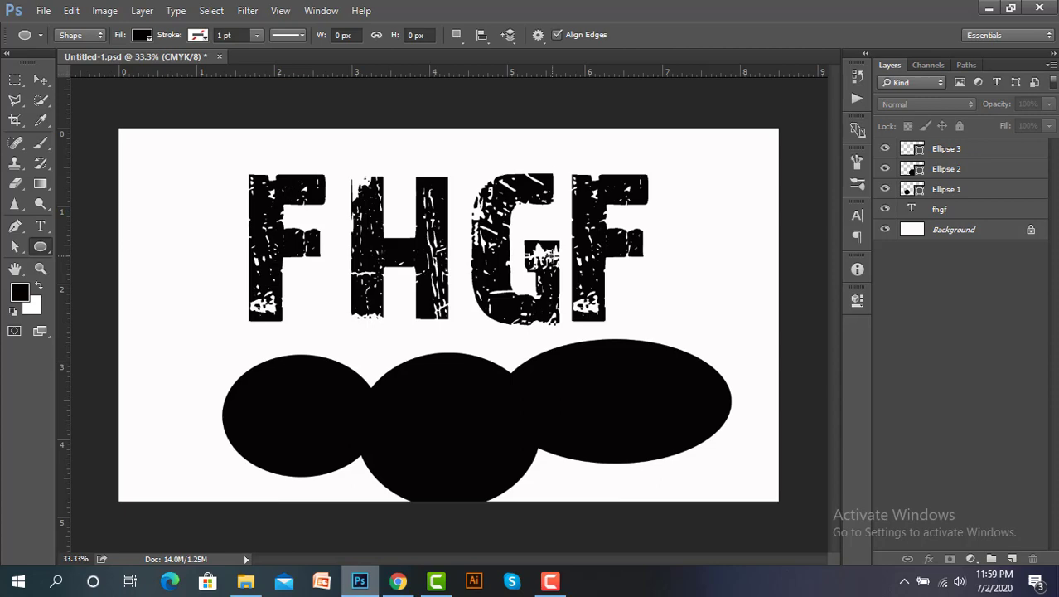
key(ctrl+o)
scroll(456, 253, down, 2)
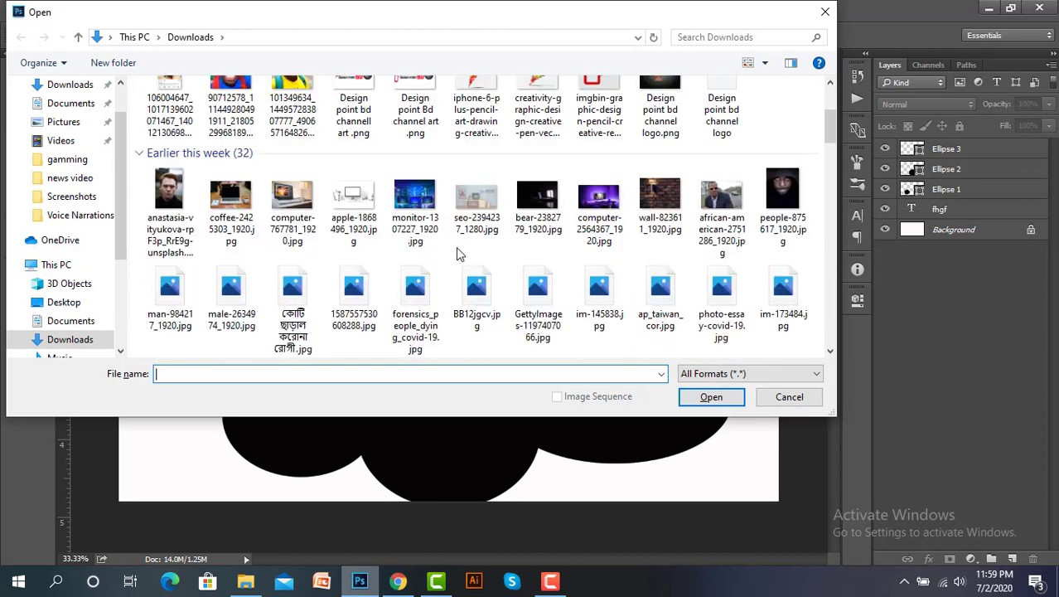
scroll(456, 249, down, 2)
scroll(456, 249, down, 2)
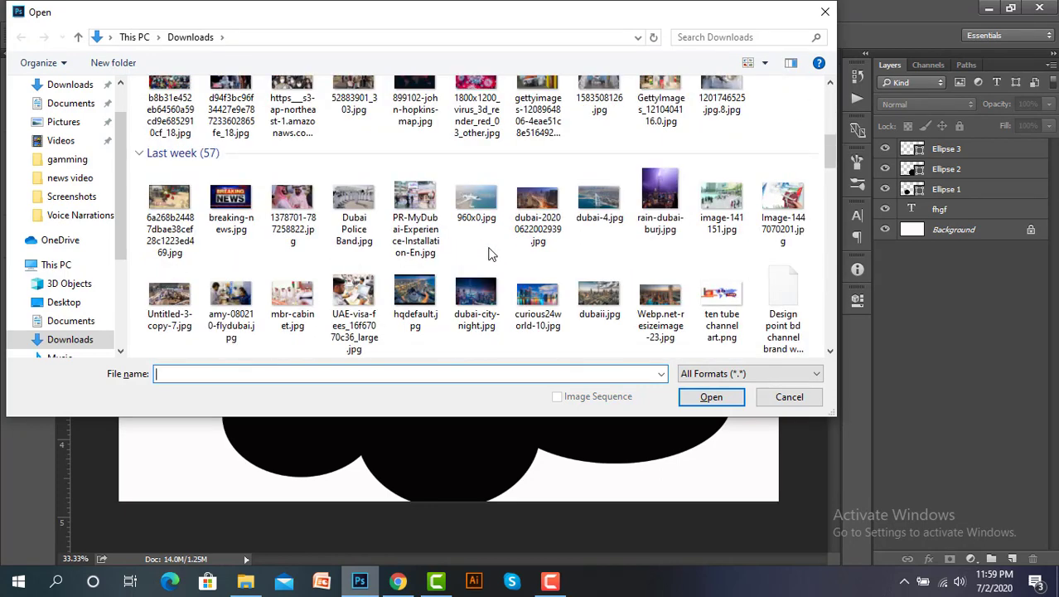
click(767, 399)
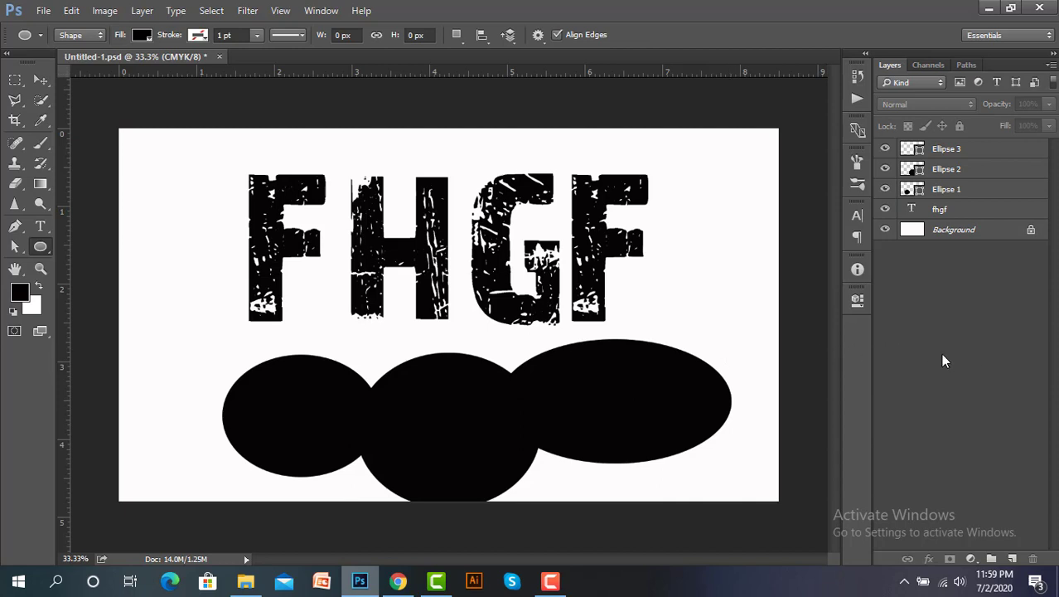
key(ctrl+z)
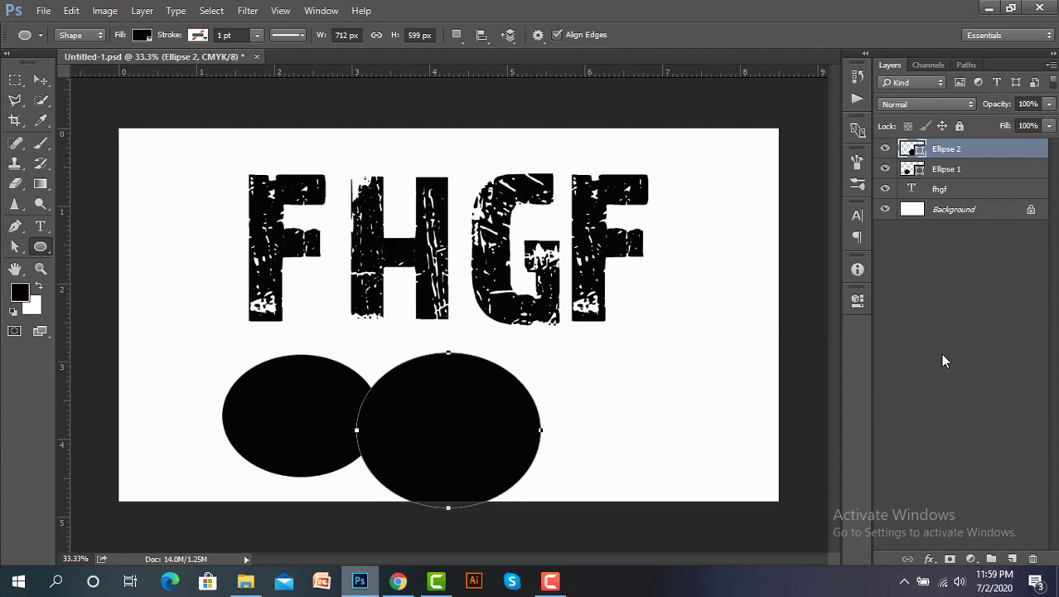
key(ctrl+alt+z)
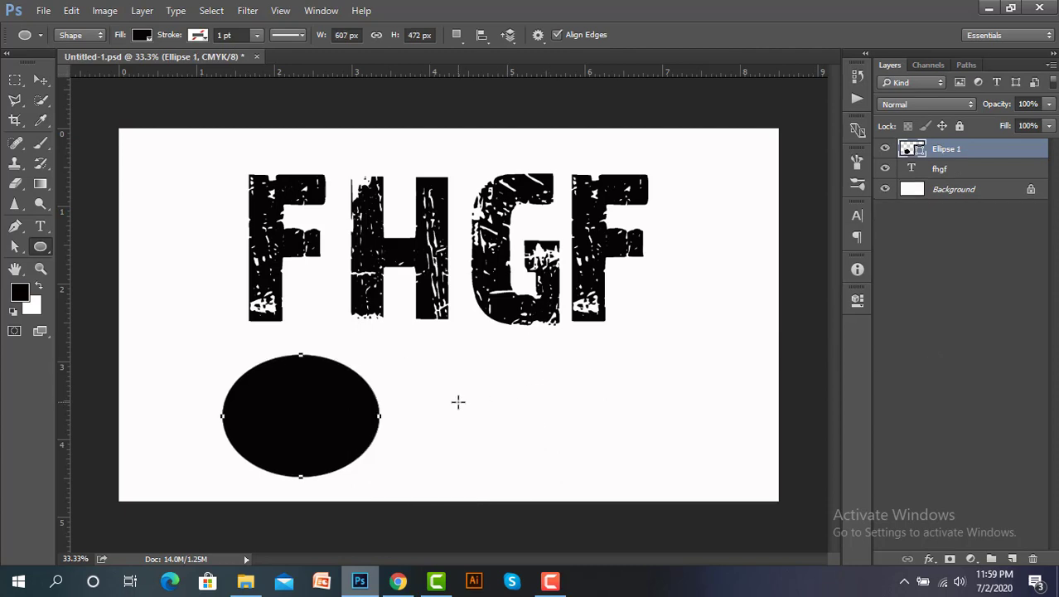
key(ctrl+shift+z)
key(ctrl+shift+z)
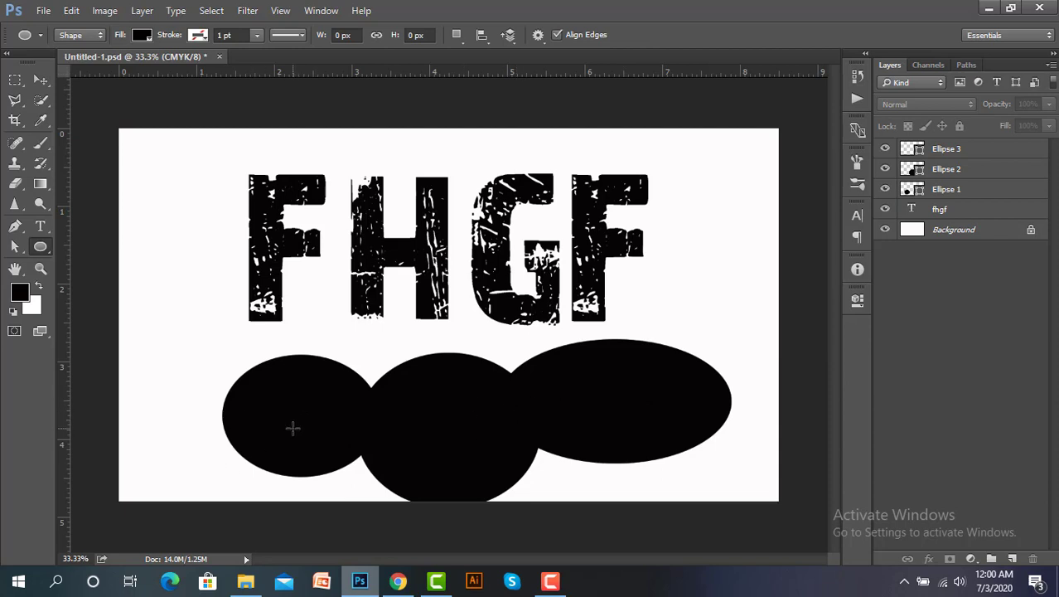
key(ctrl+alt+z)
key(ctrl+alt+z)
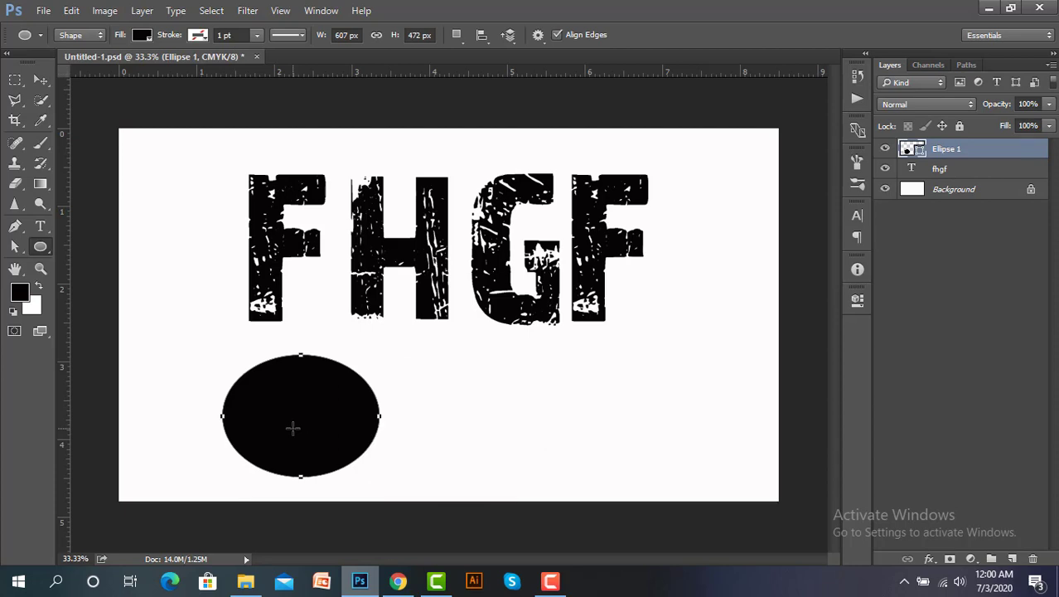
key(ctrl+alt+z)
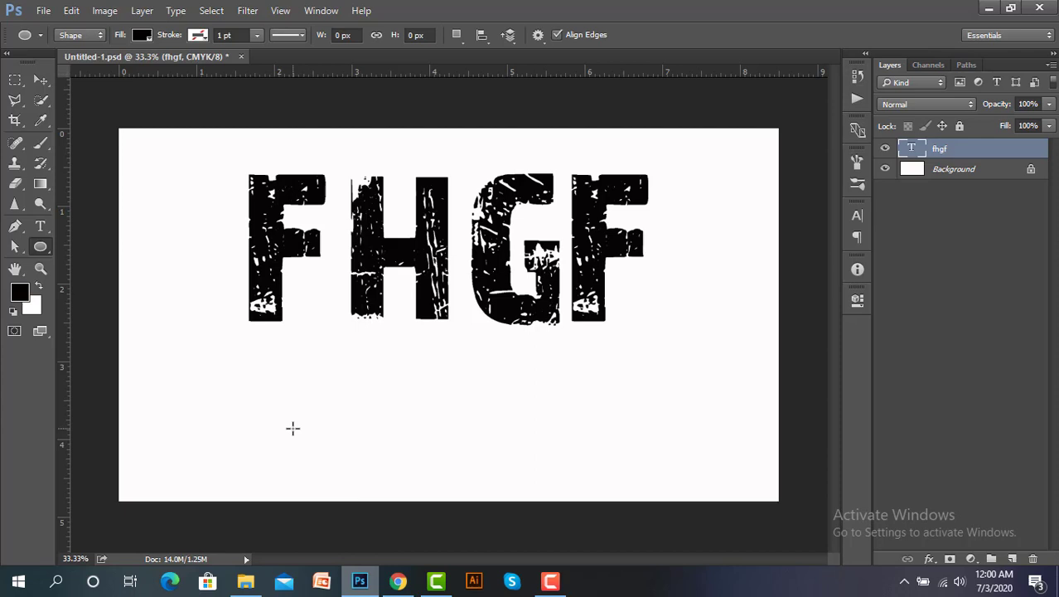
key(ctrl+shift+z)
key(ctrl+shift+z)
key(ctrl+shift+z)
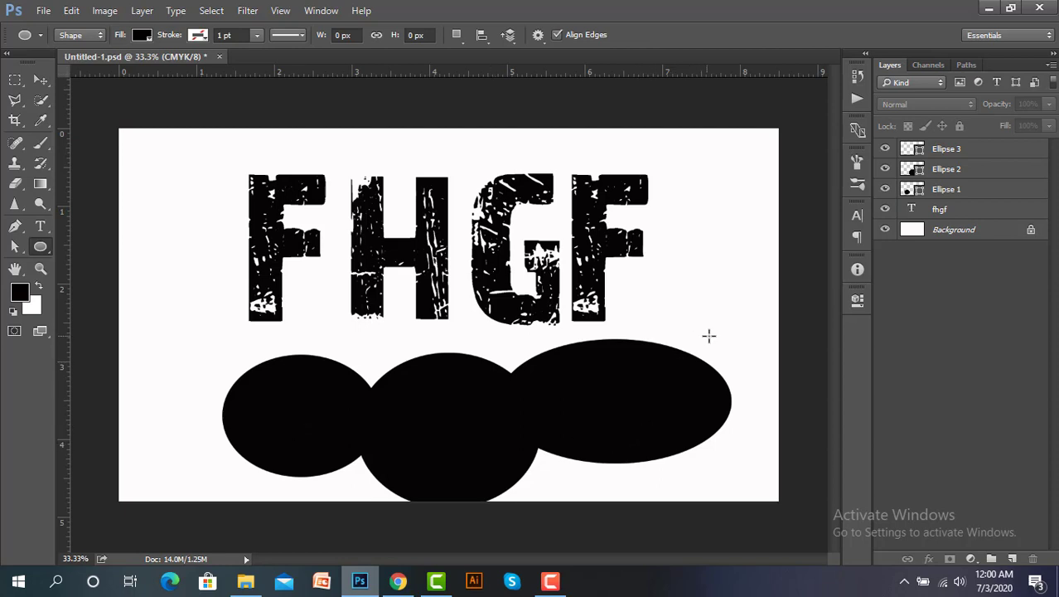
Step: Undo a stray fourth ellipse, then select and delete all three ellipse layers
mouse_move(709, 337)
mouse_down()
mouse_move(448, 426)
mouse_move(334, 448)
mouse_up()
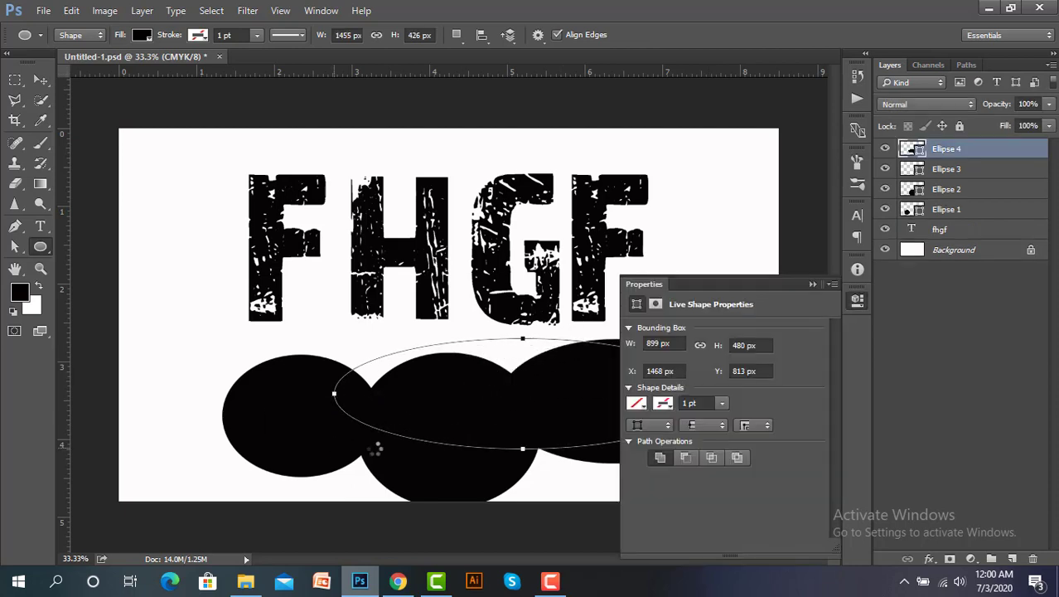
click(812, 284)
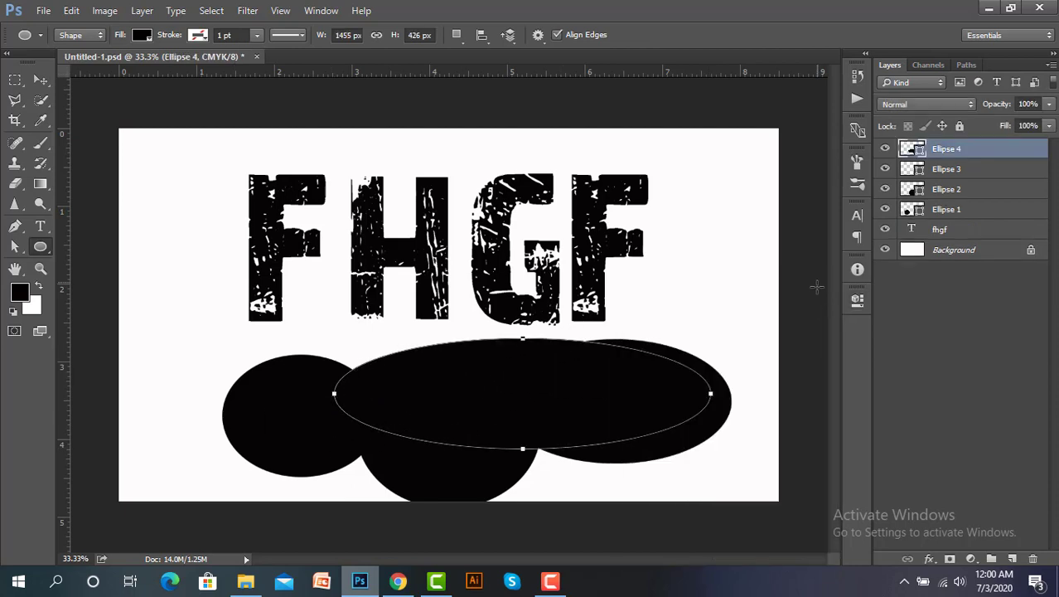
key(ctrl+z)
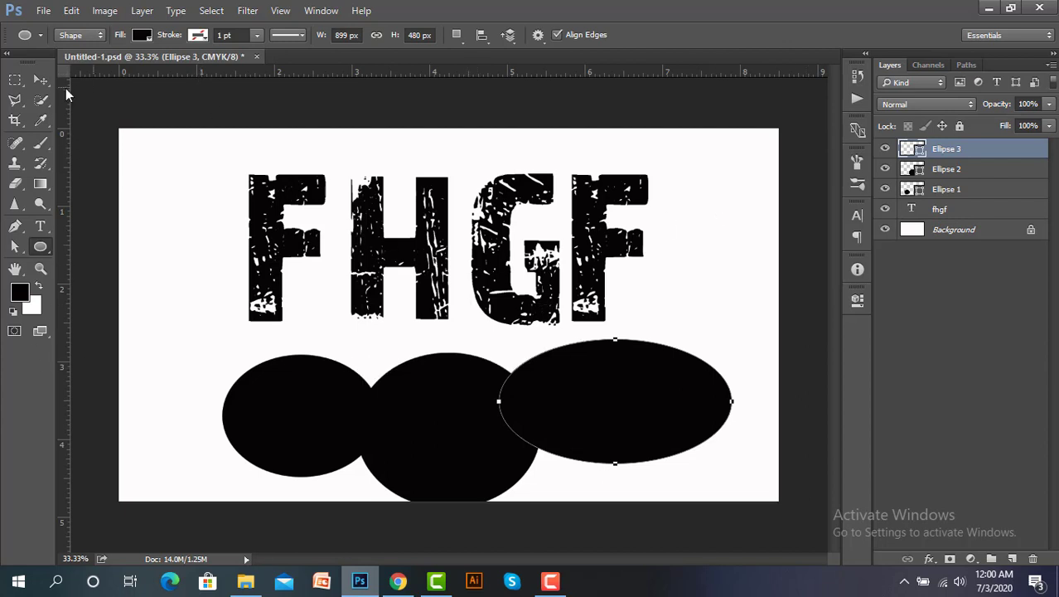
click(40, 79)
drag(704, 338, 300, 432)
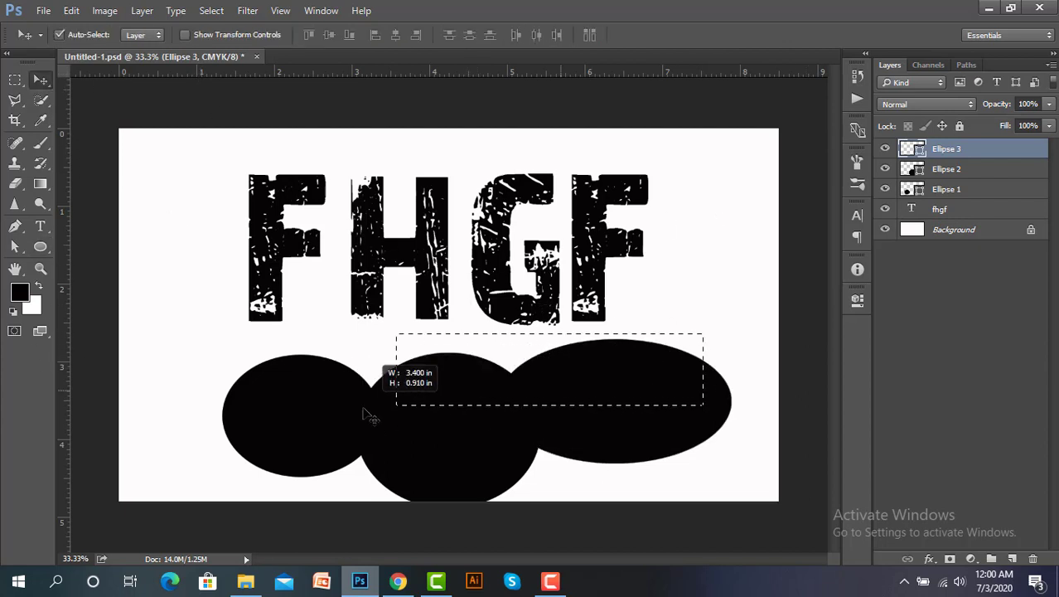
key(Delete)
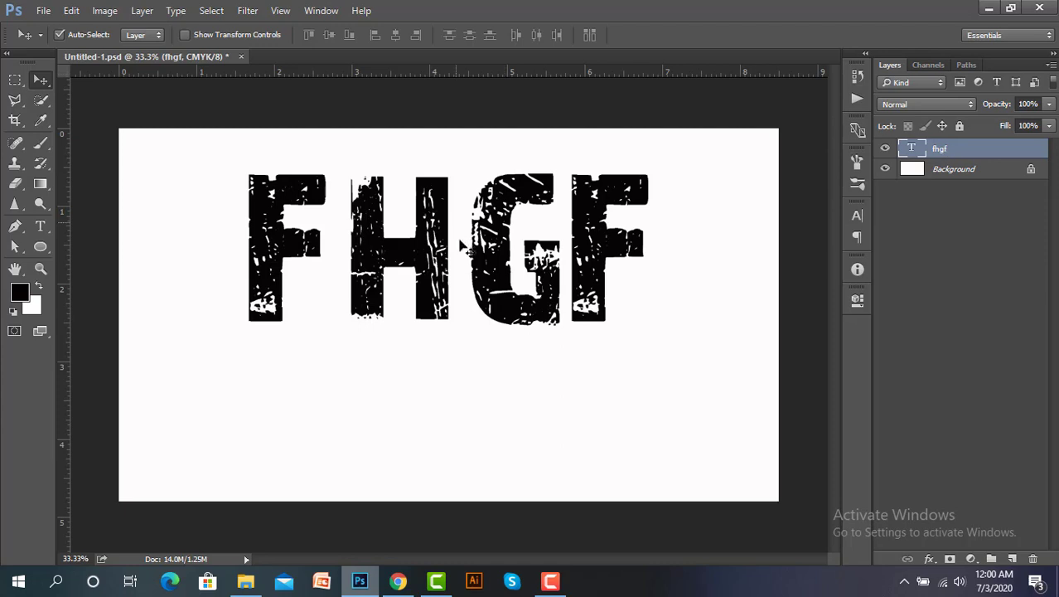
Step: Free-transform the FHGF text to about 92.65% width and 99.21% height
key(ctrl+t)
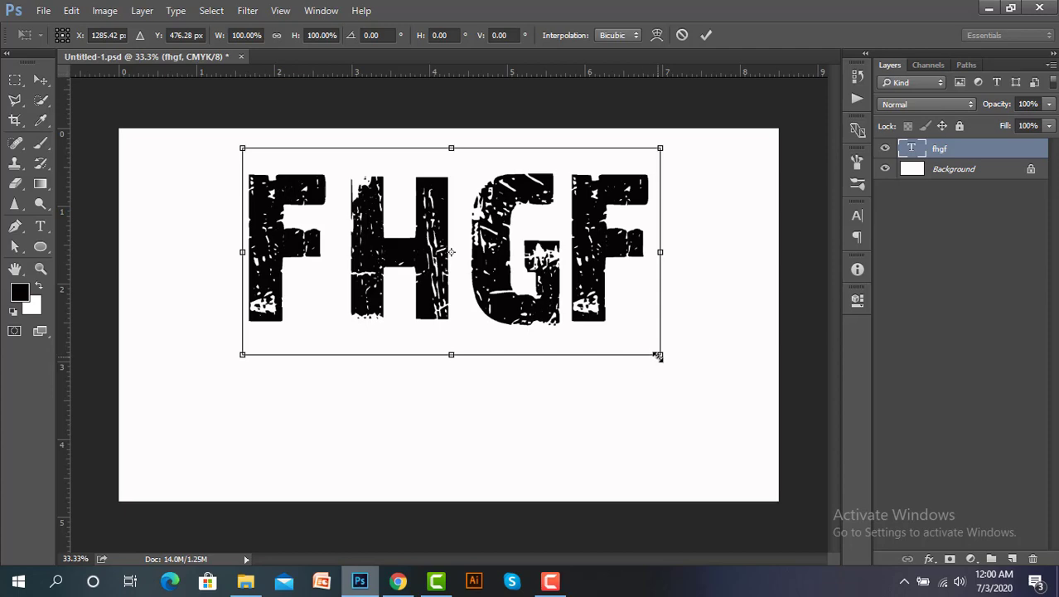
mouse_move(659, 355)
mouse_down()
mouse_move(762, 468)
mouse_move(755, 315)
mouse_move(759, 447)
mouse_move(735, 407)
mouse_up()
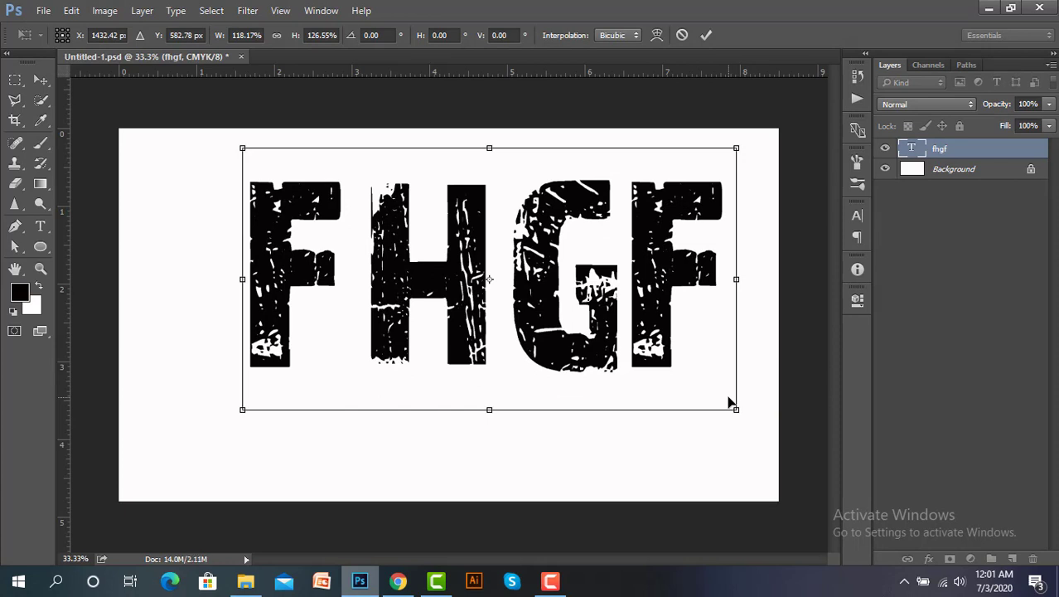
mouse_move(734, 406)
mouse_down()
mouse_move(636, 296)
mouse_move(646, 331)
mouse_move(683, 381)
mouse_up()
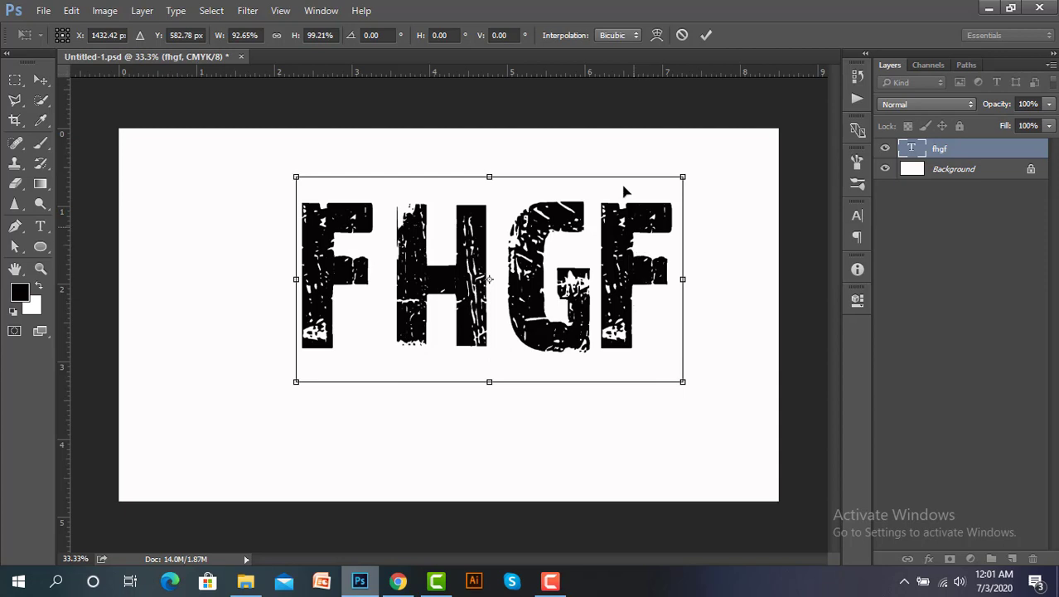
click(698, 42)
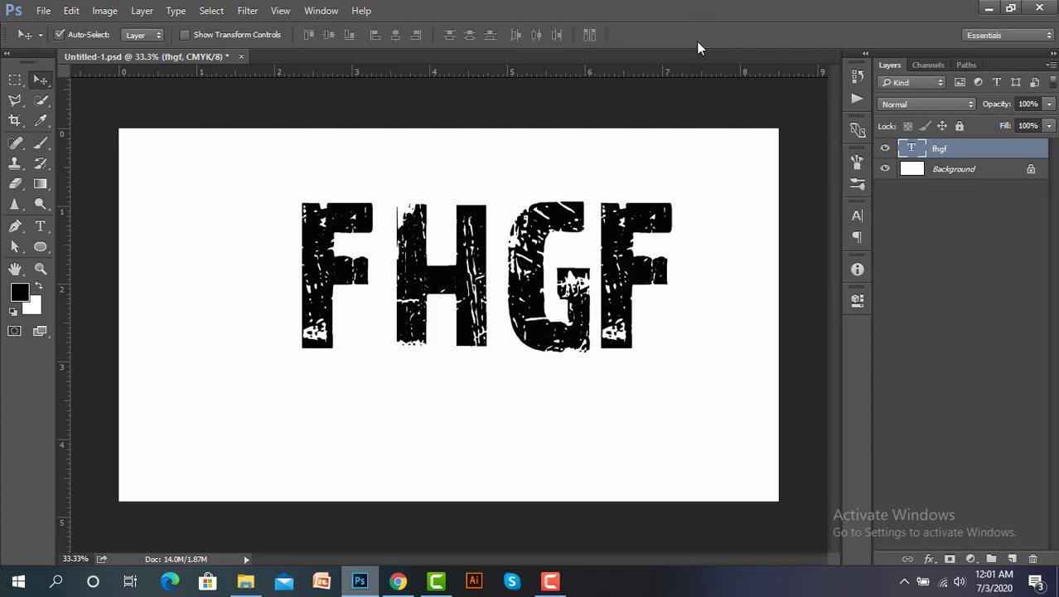